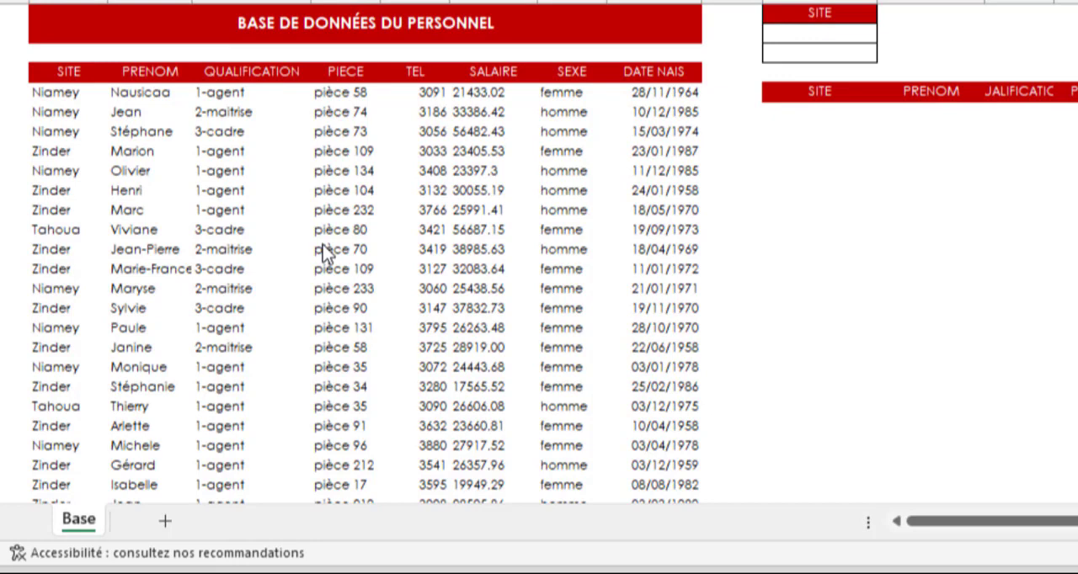
# - Enter Tahoua as the first site criterion in cell K2
pyautogui.click(798, 37)
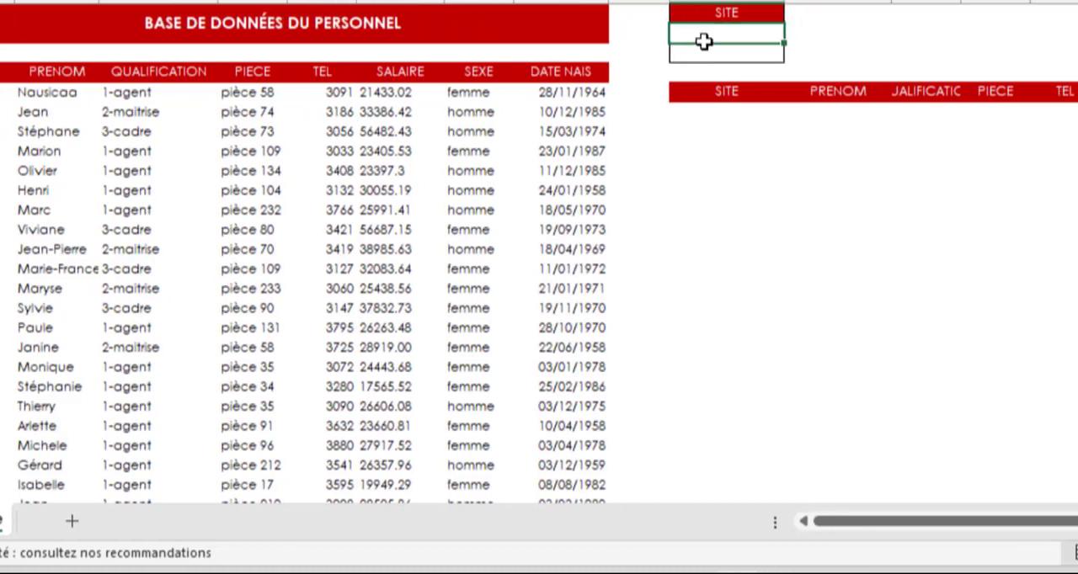
pyautogui.write('Ta')
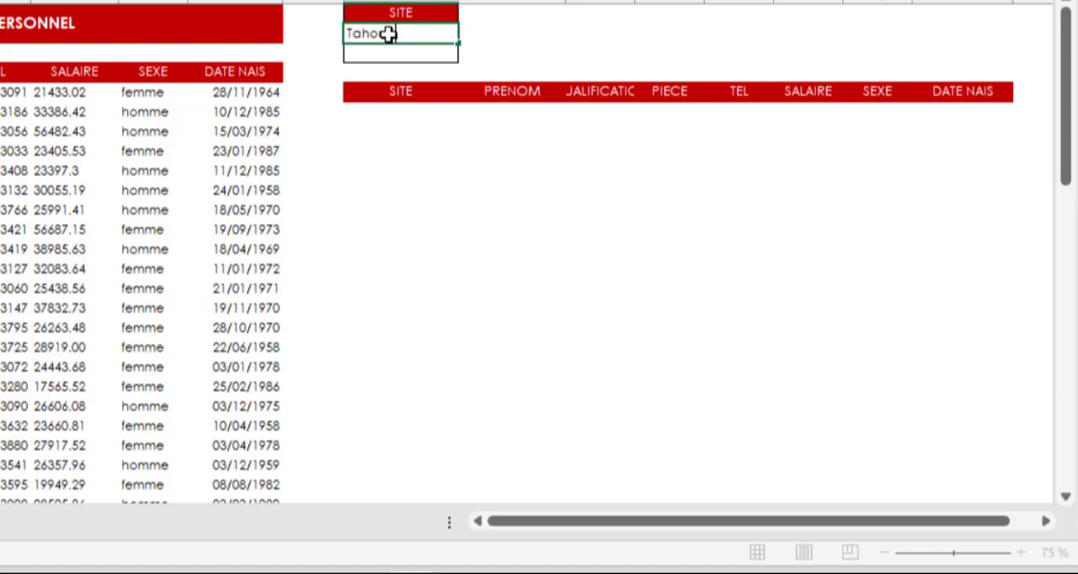
pyautogui.write('ho')
pyautogui.press('Return')
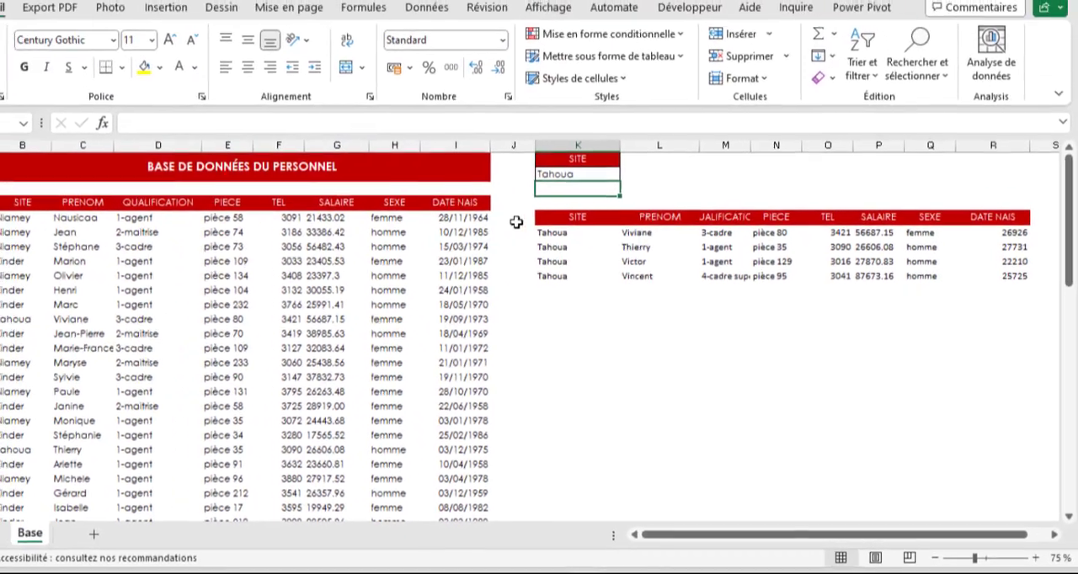
# - Enter Zinder as the second site criterion in cell K3
pyautogui.write('Z')
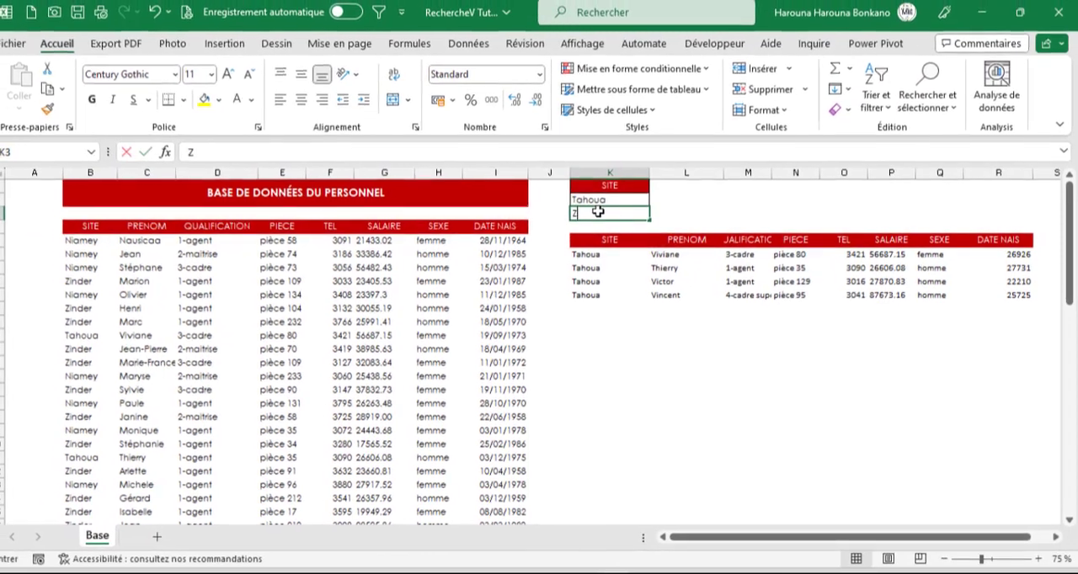
pyautogui.write('inde')
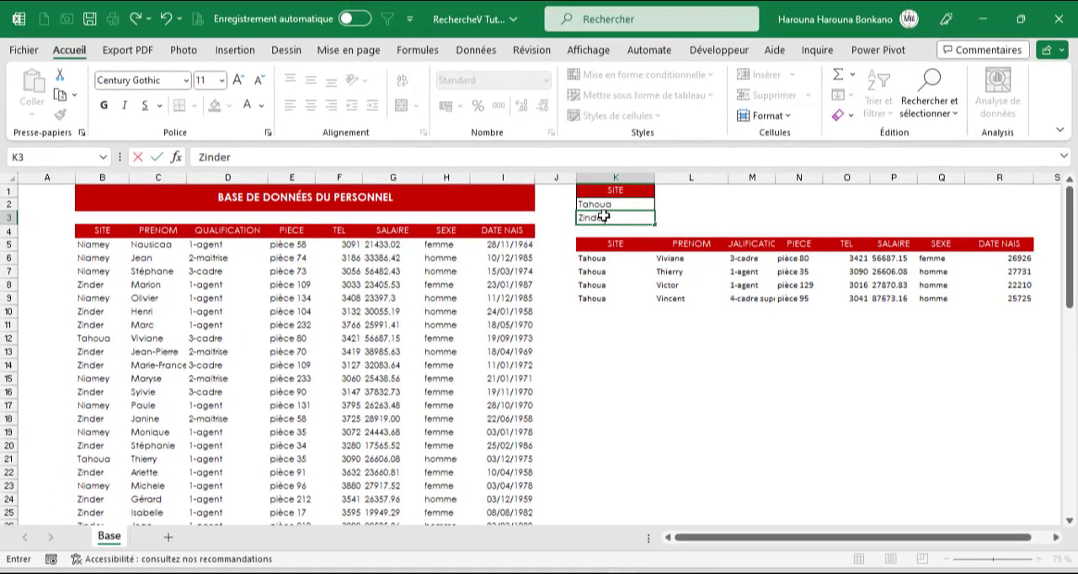
pyautogui.write('r')
pyautogui.press('Return')
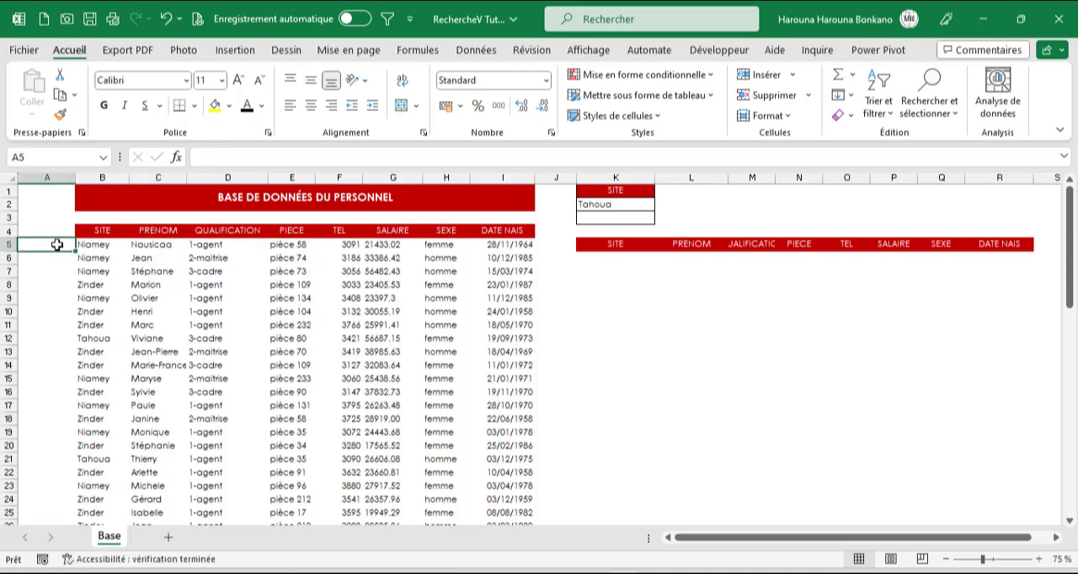
pyautogui.click(106, 230)
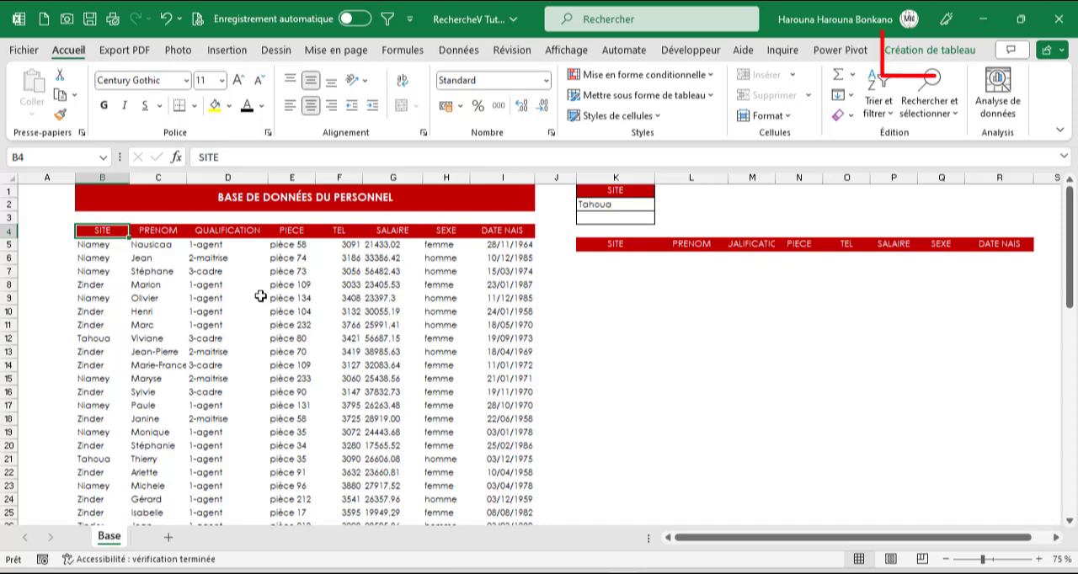
pyautogui.click(234, 287)
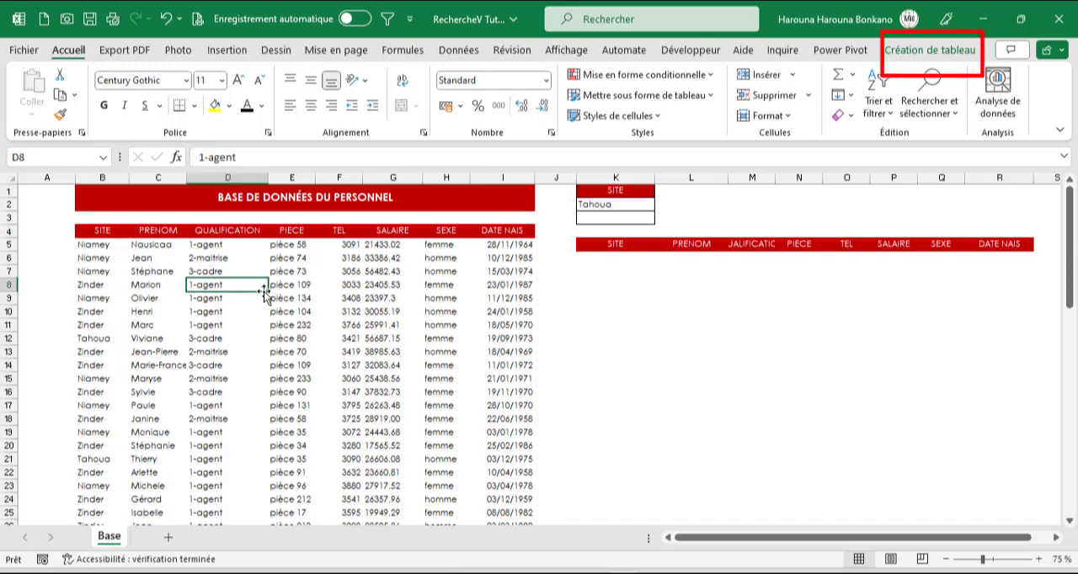
# - Start an NB.SI formula in cell A5, beside the first data row of the personnel table
pyautogui.click(55, 246)
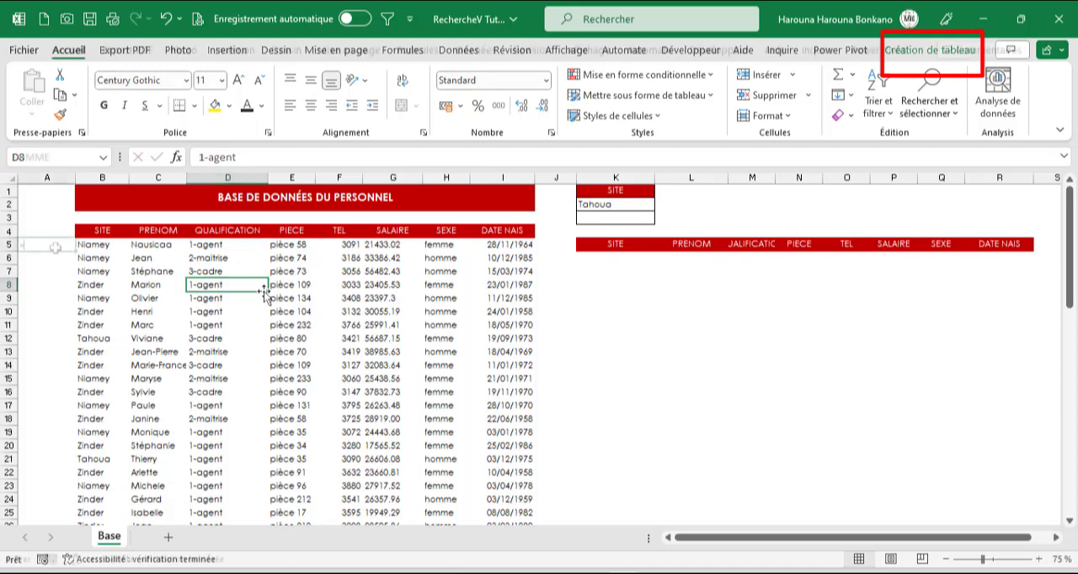
pyautogui.write('=nb')
pyautogui.press('Down')
pyautogui.press('Down')
pyautogui.press('Down')
pyautogui.press('Down')
pyautogui.press('Down')
pyautogui.press('Down')
pyautogui.press('Down')
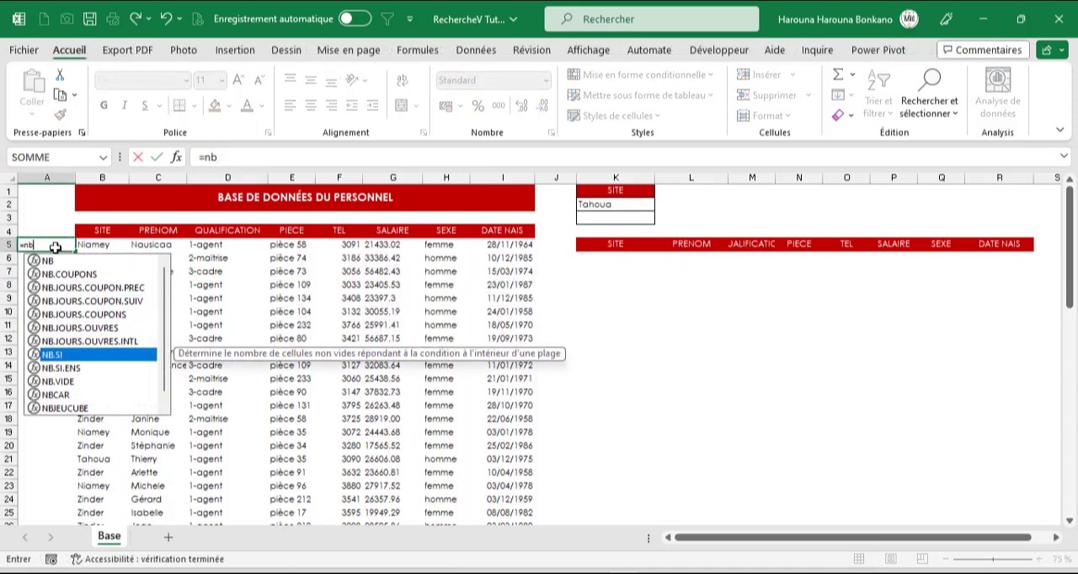
pyautogui.press('Tab')
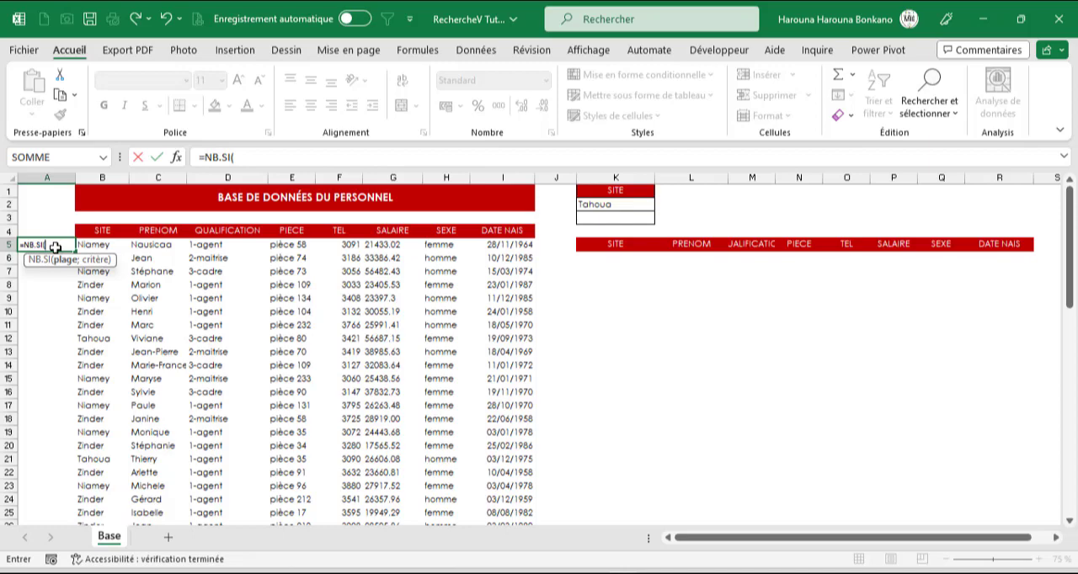
pyautogui.hotkey('ctrl', 'a')
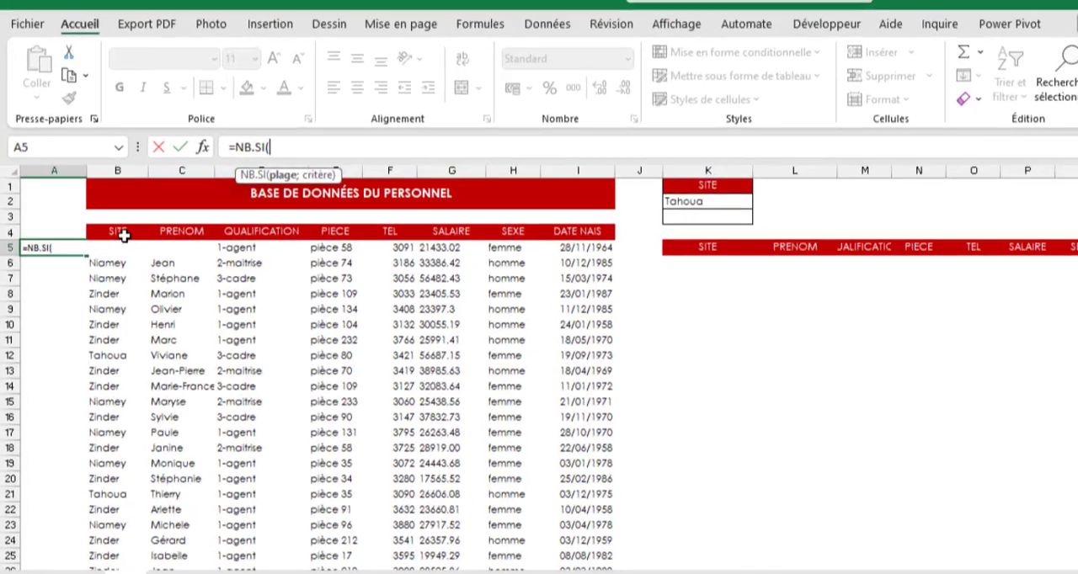
pyautogui.click(108, 234)
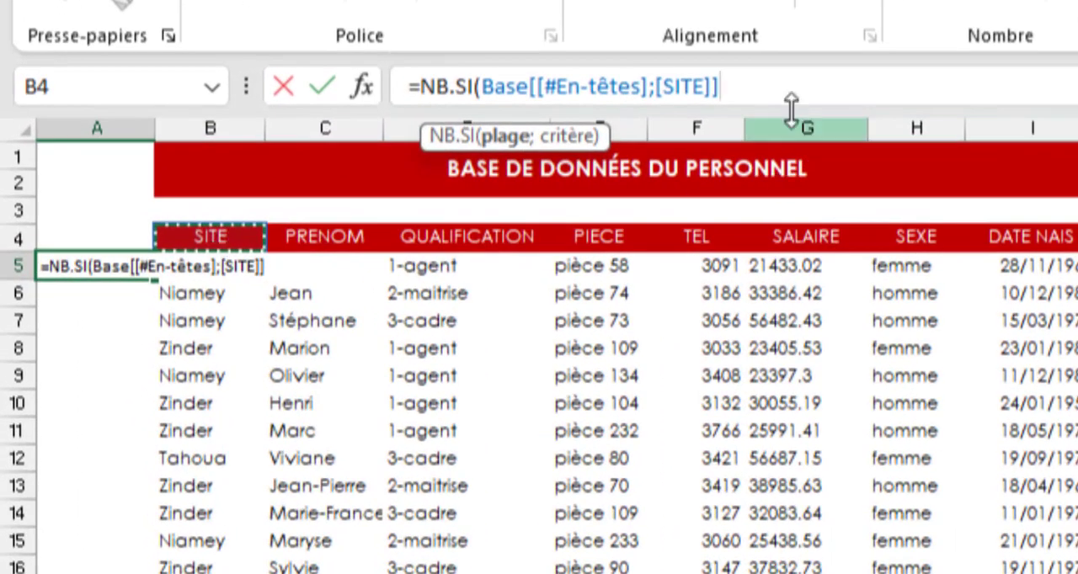
pyautogui.click(778, 87)
pyautogui.write(':')
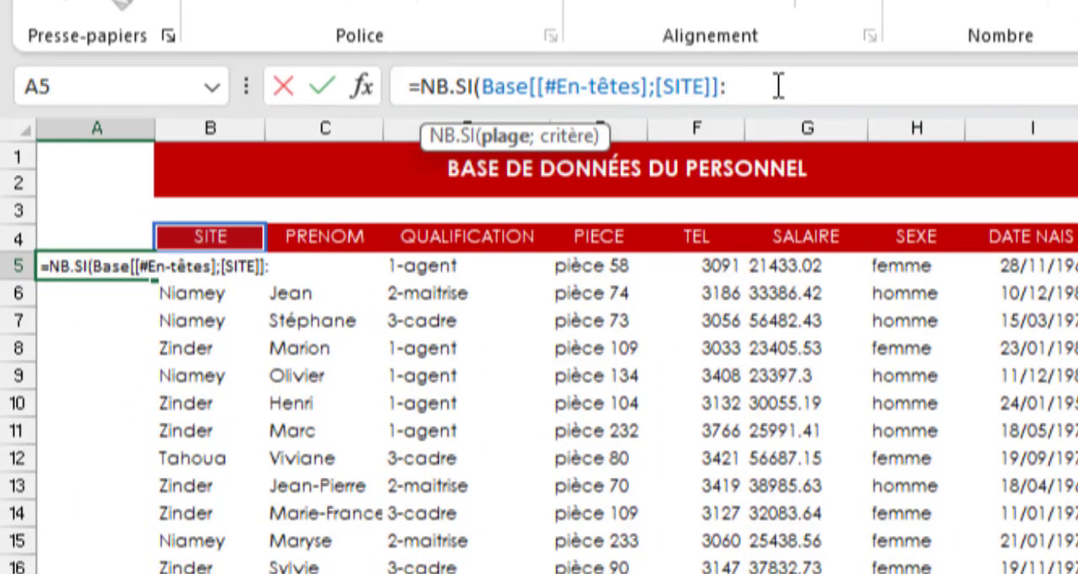
pyautogui.click(211, 293)
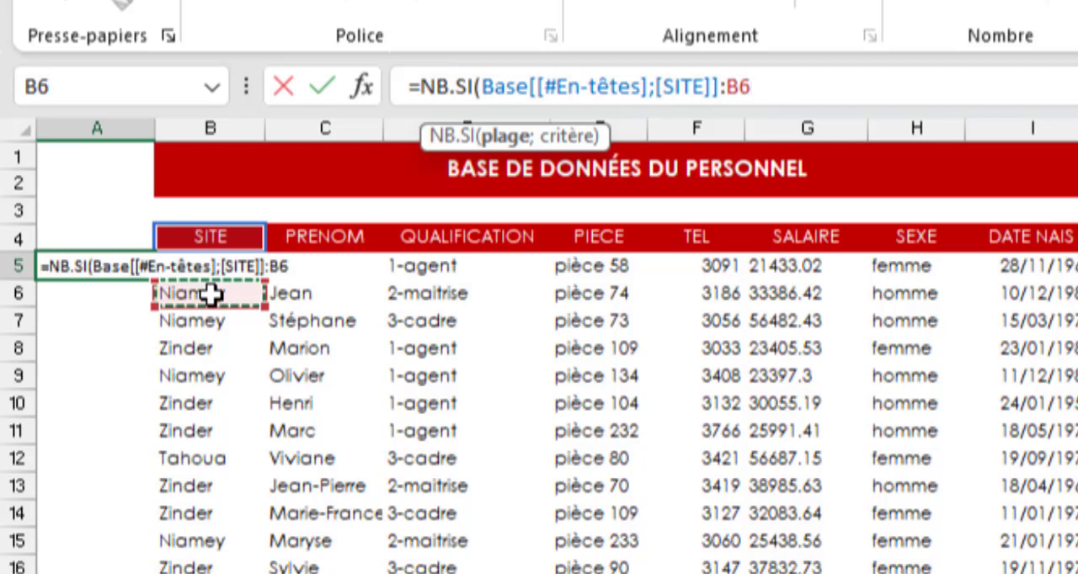
pyautogui.press('Up')
pyautogui.write(';')
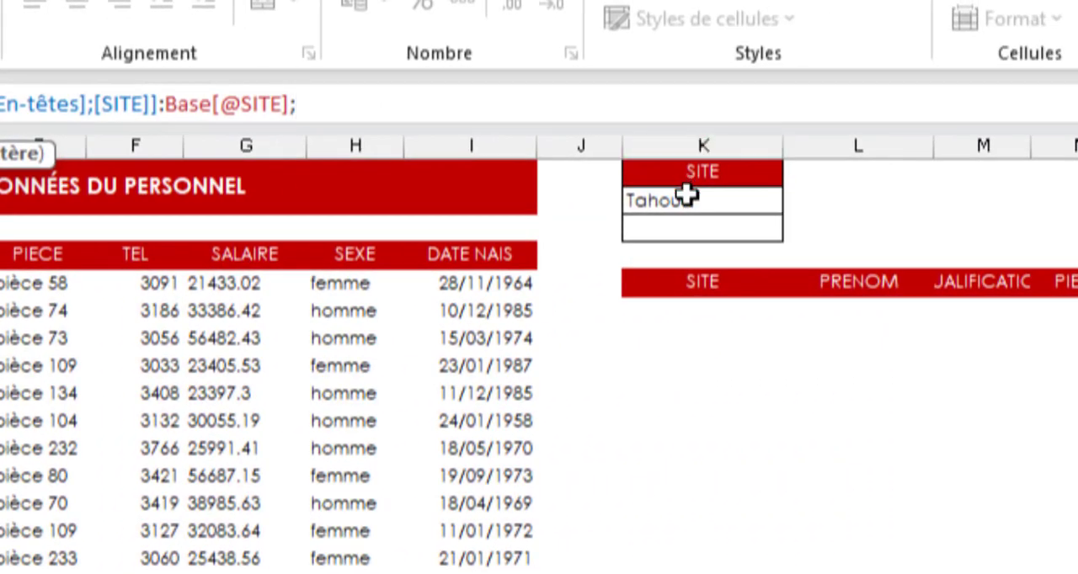
# - Use the absolute reference $K$2 as the NB.SI criterion and complete the formula in A5
pyautogui.click(717, 199)
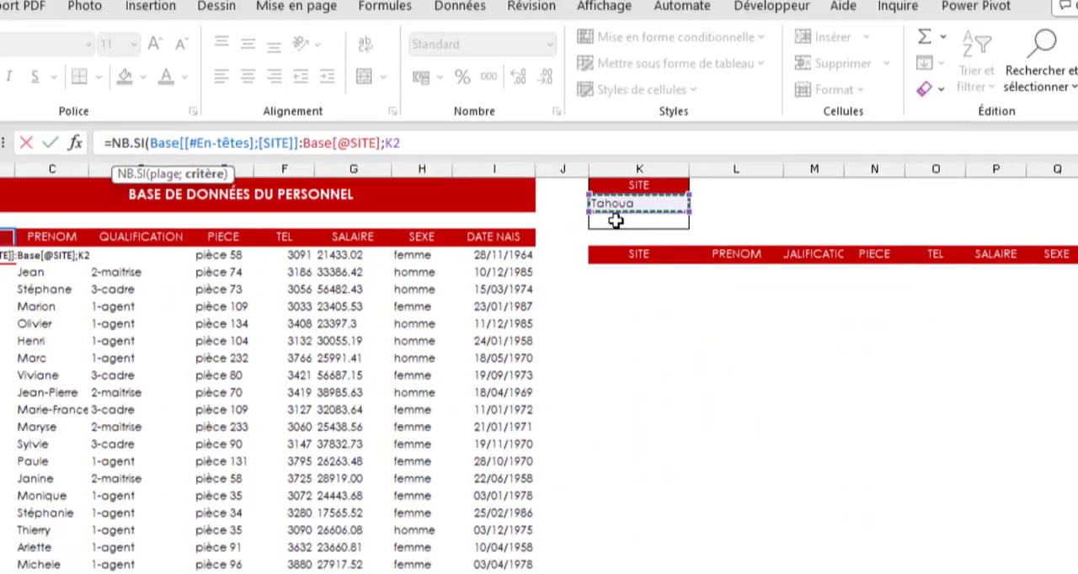
pyautogui.press('F4')
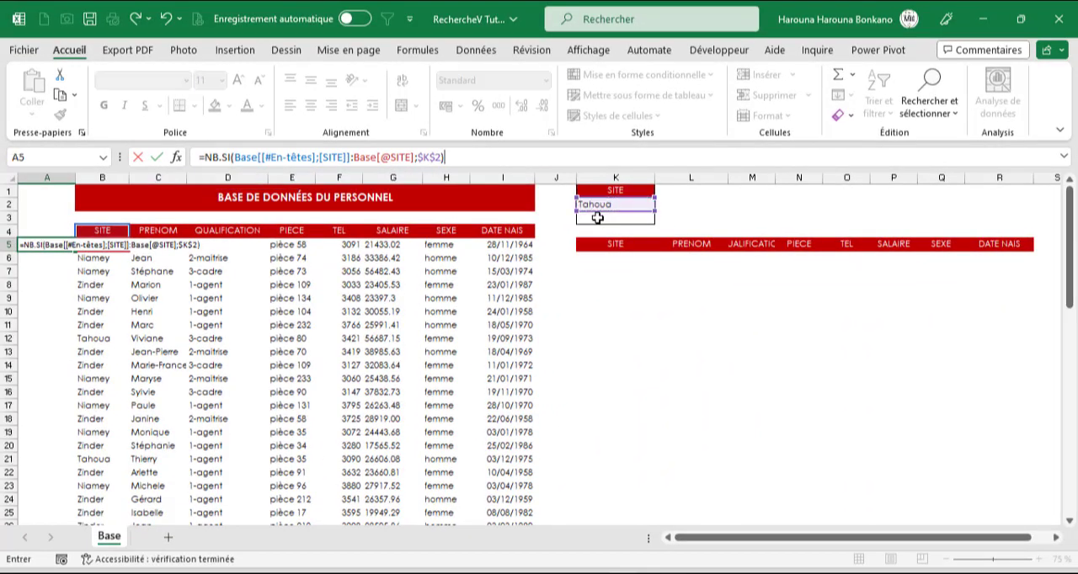
pyautogui.press('Return')
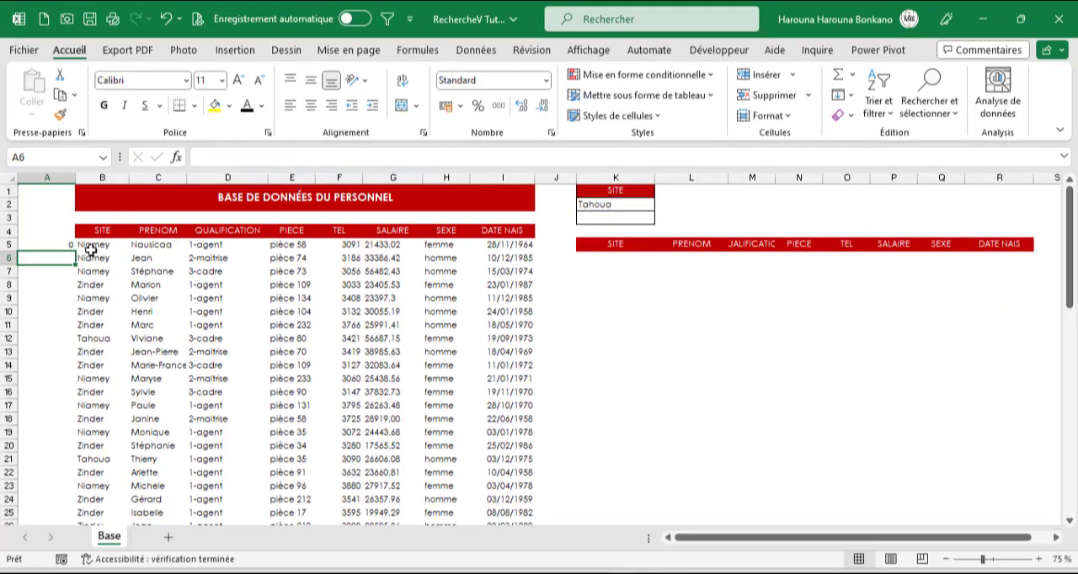
# - Change the site criterion in cell K2 to Niamey
pyautogui.click(630, 204)
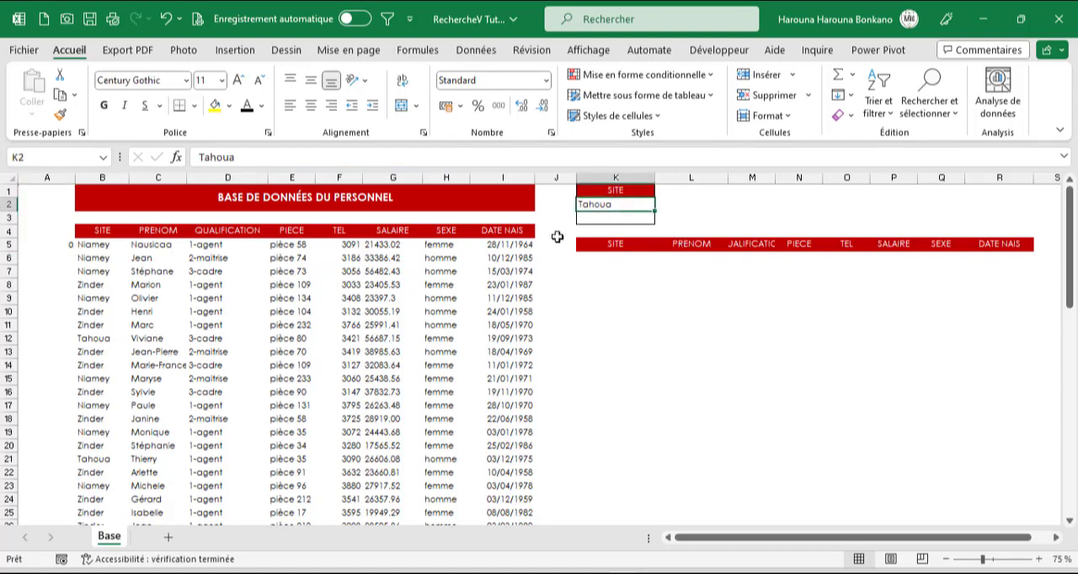
pyautogui.write('Niamey')
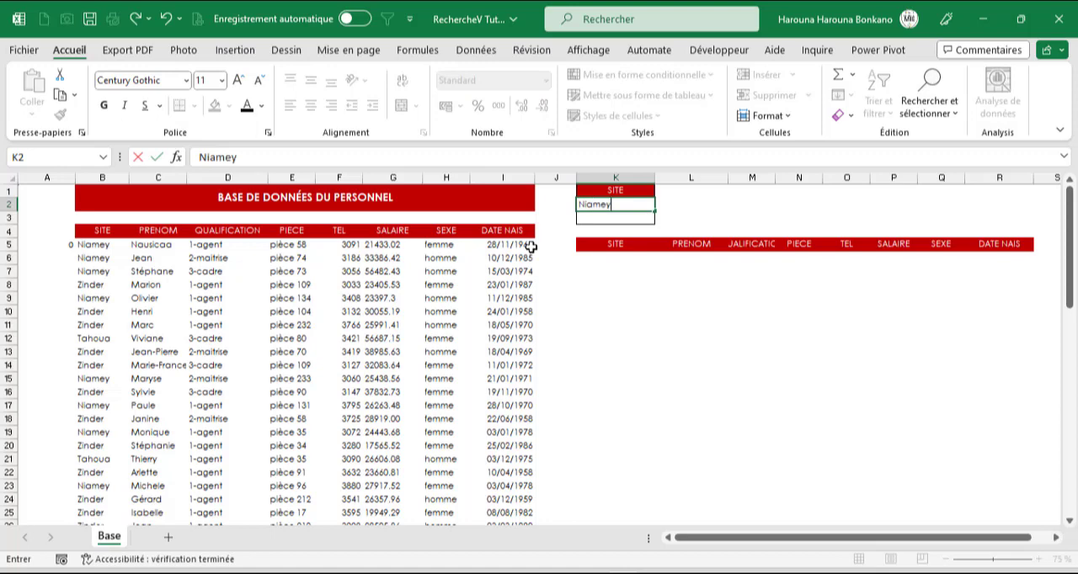
pyautogui.press('Return')
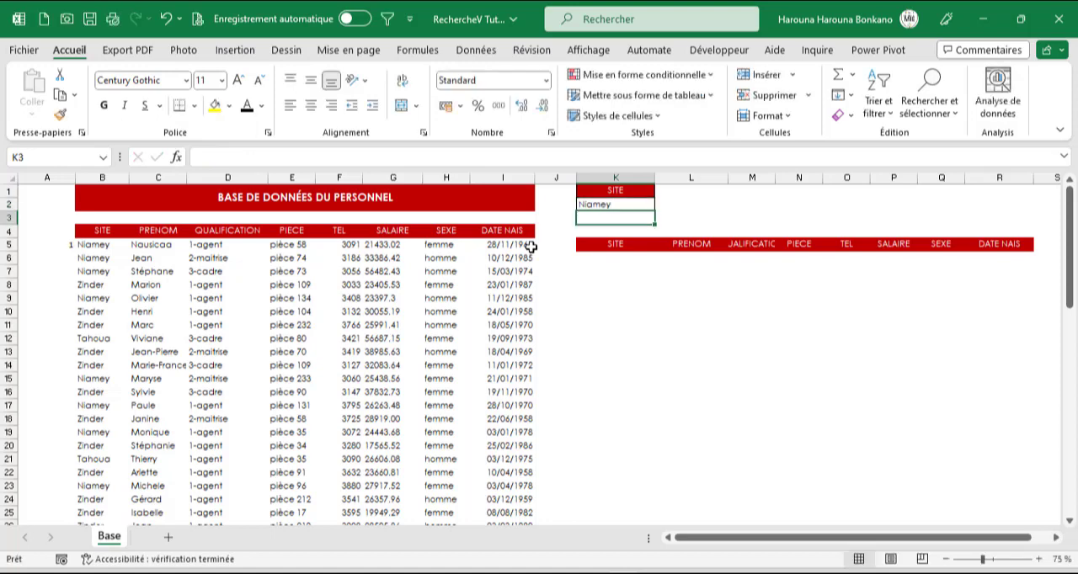
# - Fill the NB.SI formula from A5 down to A68, the last row of the personnel table
pyautogui.click(68, 245)
pyautogui.moveTo(76, 250); pyautogui.dragTo(76, 277)
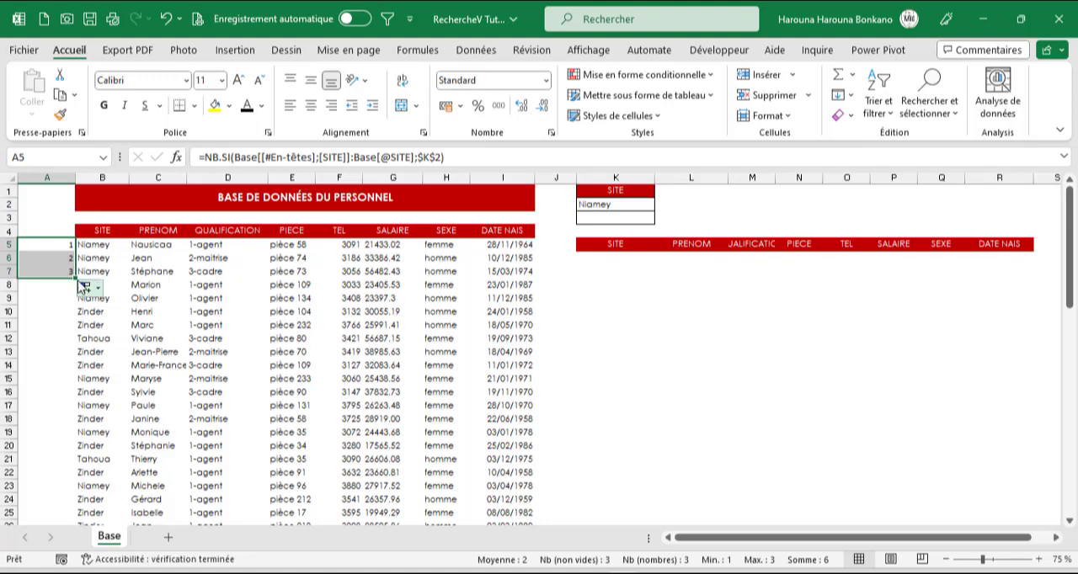
pyautogui.moveTo(79, 278); pyautogui.dragTo(74, 502)
pyautogui.scroll(10, 102, 419)
pyautogui.scroll(6, 102, 419)
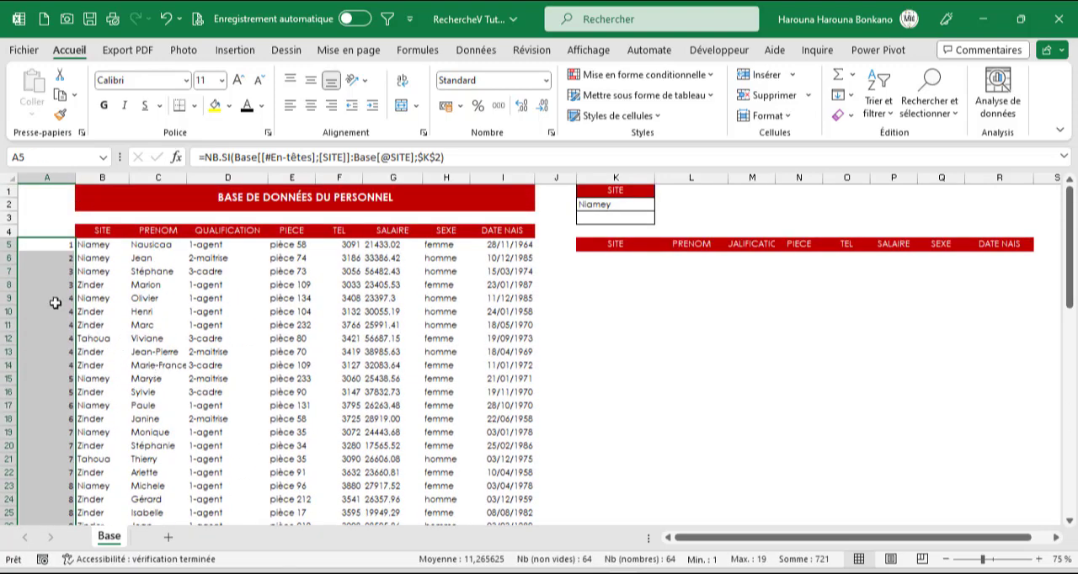
# - Examine the running count in column A against the sites down to the table's last row
pyautogui.scroll(-2, 62, 357)
pyautogui.scroll(-2, 67, 421)
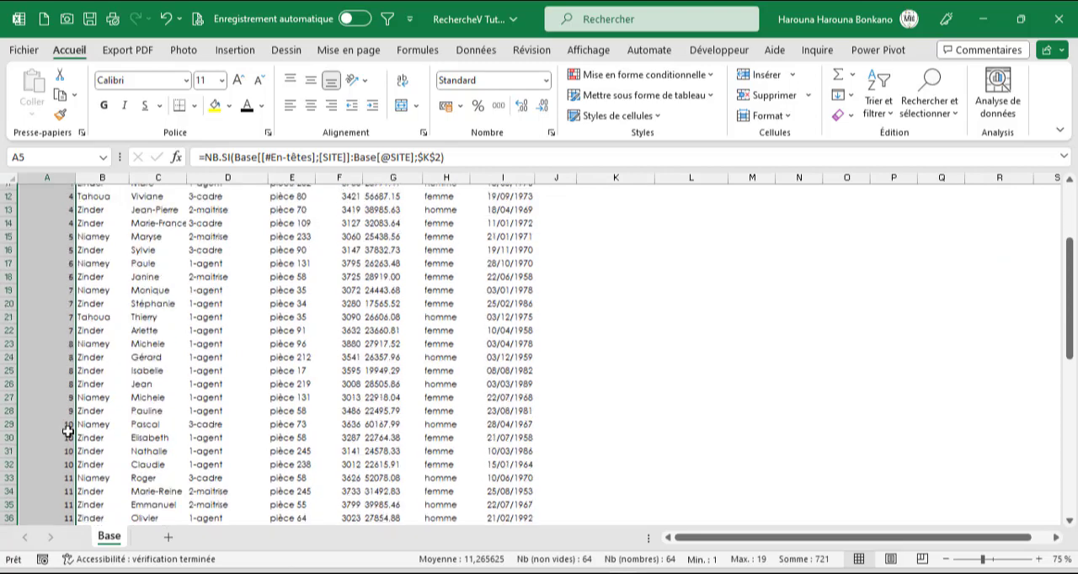
pyautogui.scroll(-2, 68, 478)
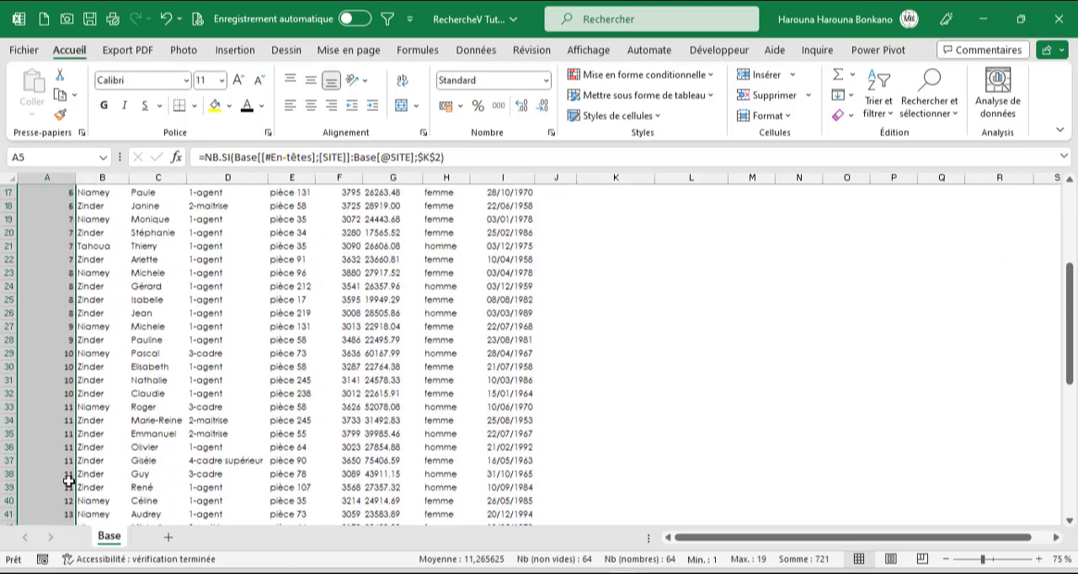
pyautogui.scroll(-7, 68, 479)
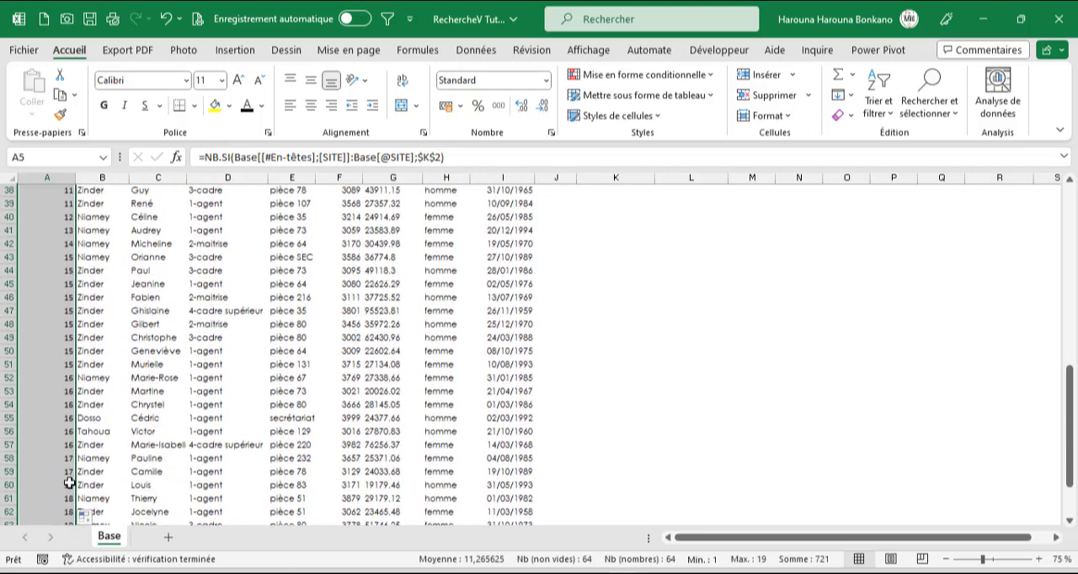
pyautogui.scroll(-4, 71, 485)
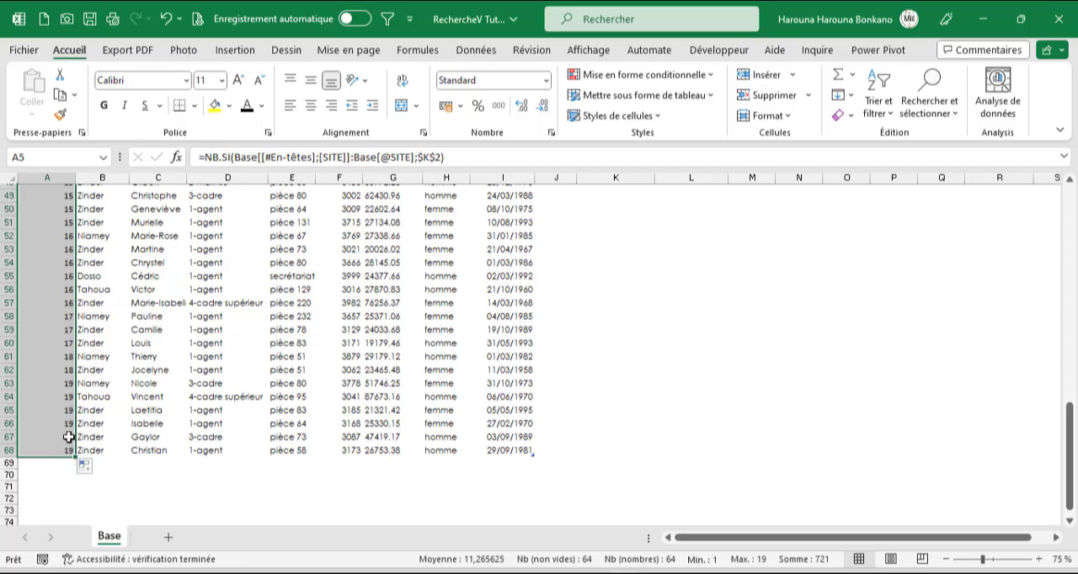
pyautogui.scroll(12, 80, 437)
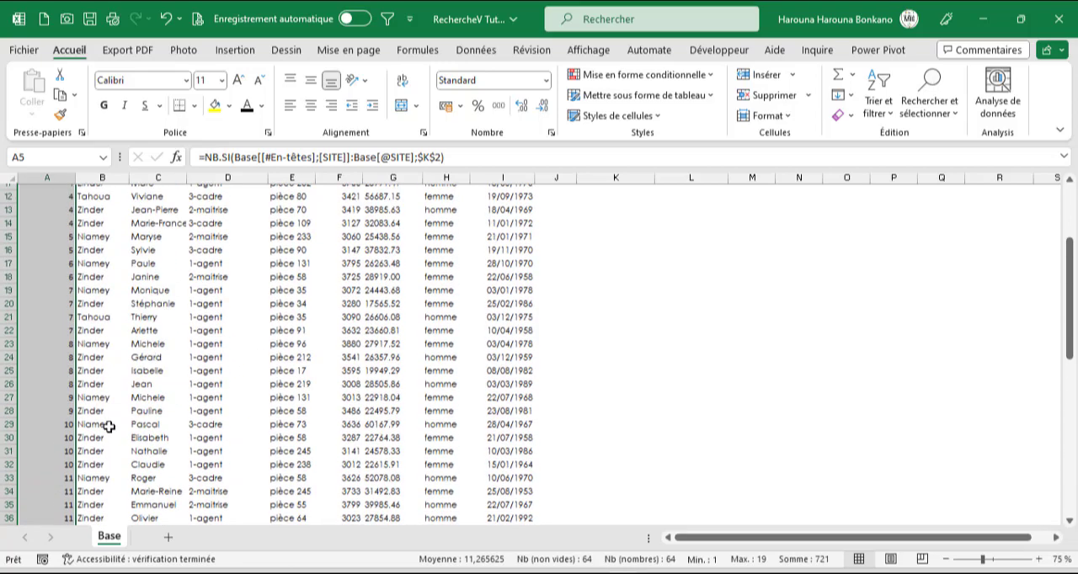
pyautogui.scroll(4, 109, 427)
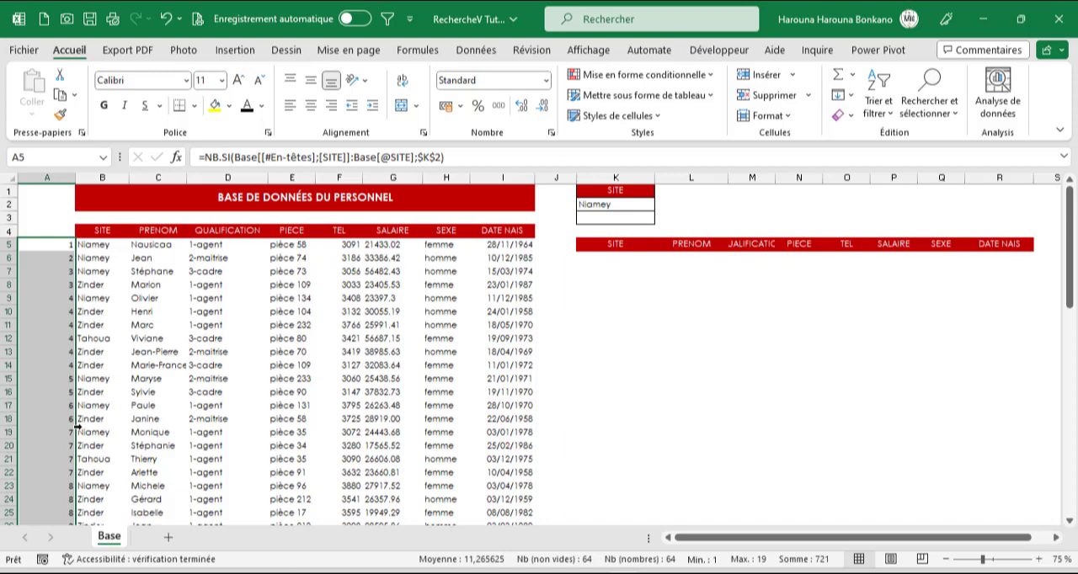
pyautogui.click(81, 246)
pyautogui.click(68, 245)
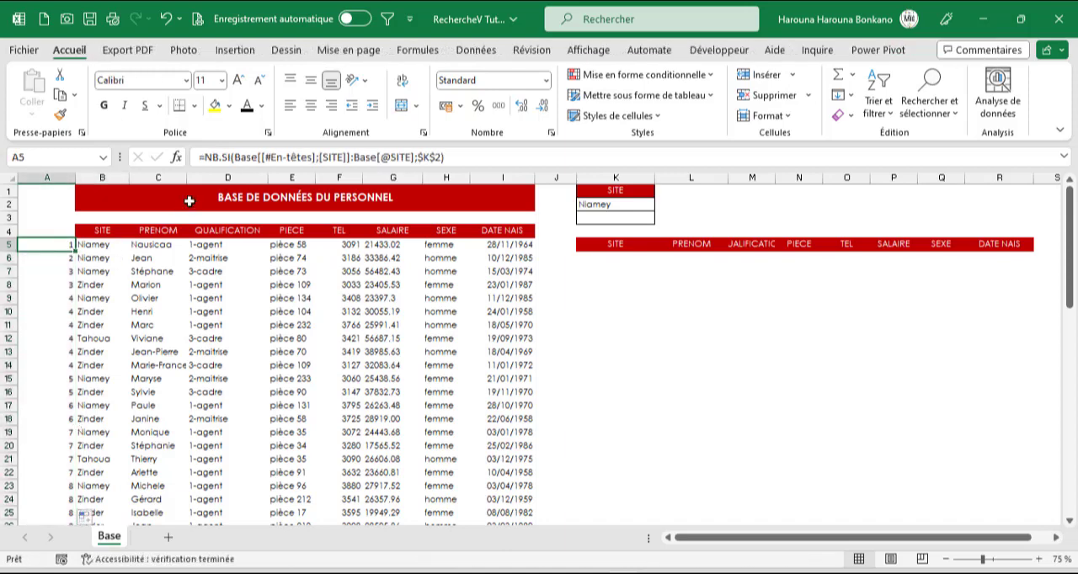
pyautogui.click(206, 157)
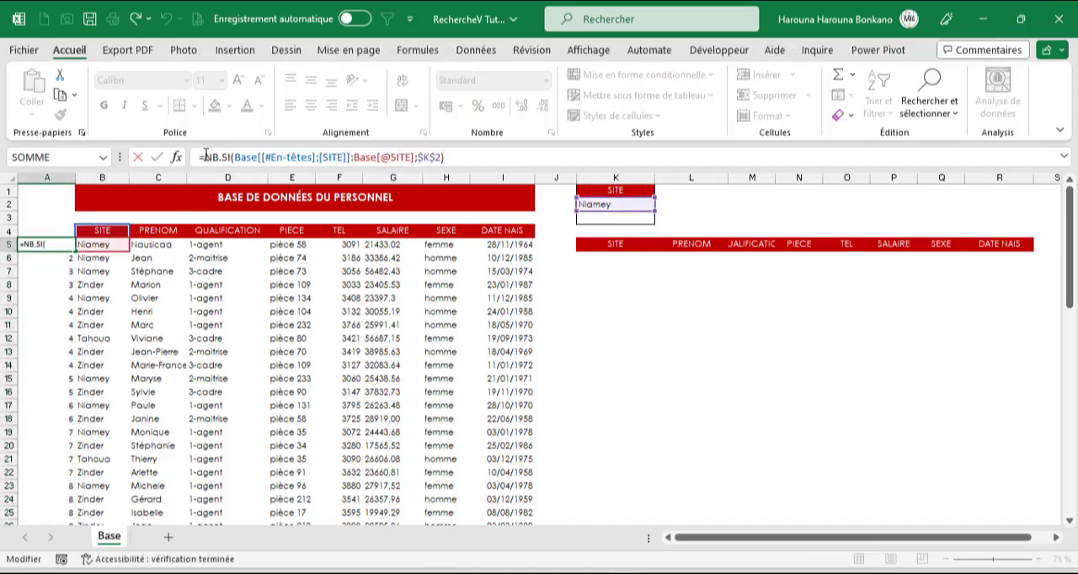
pyautogui.write('SI(')
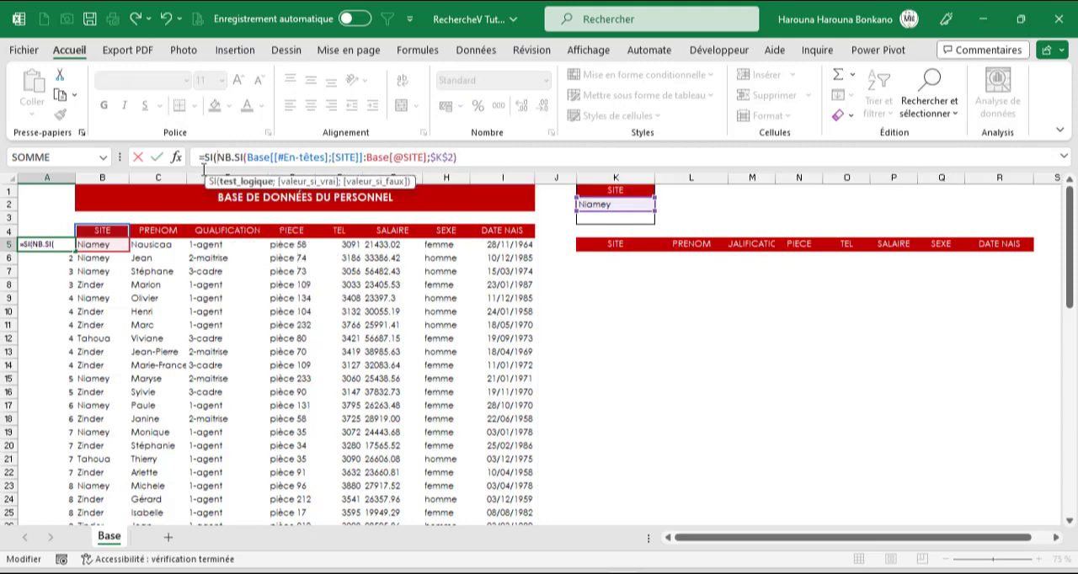
pyautogui.click(91, 244)
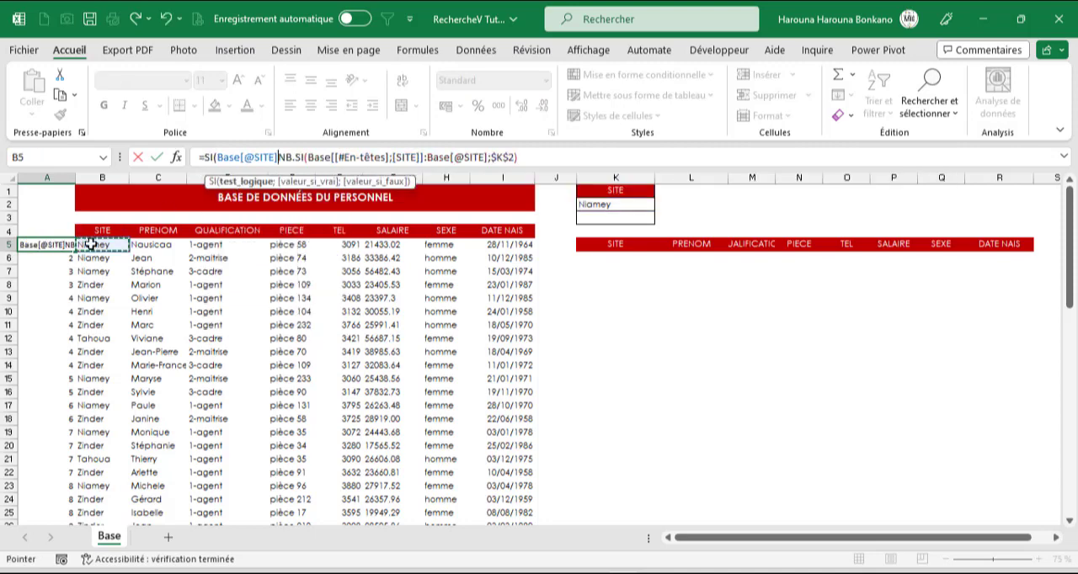
pyautogui.write('=')
pyautogui.click(616, 206)
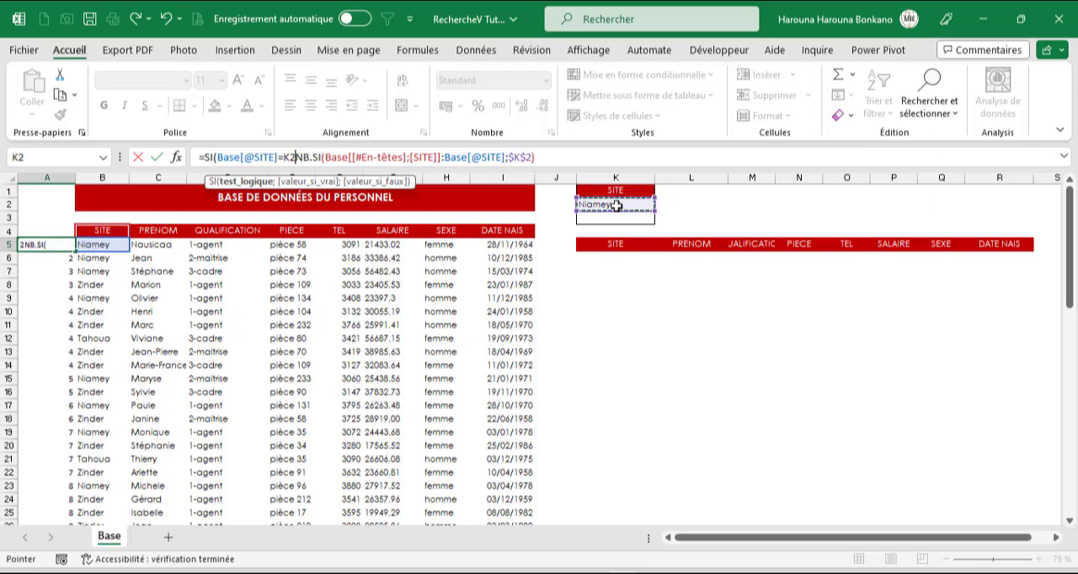
pyautogui.press('F4')
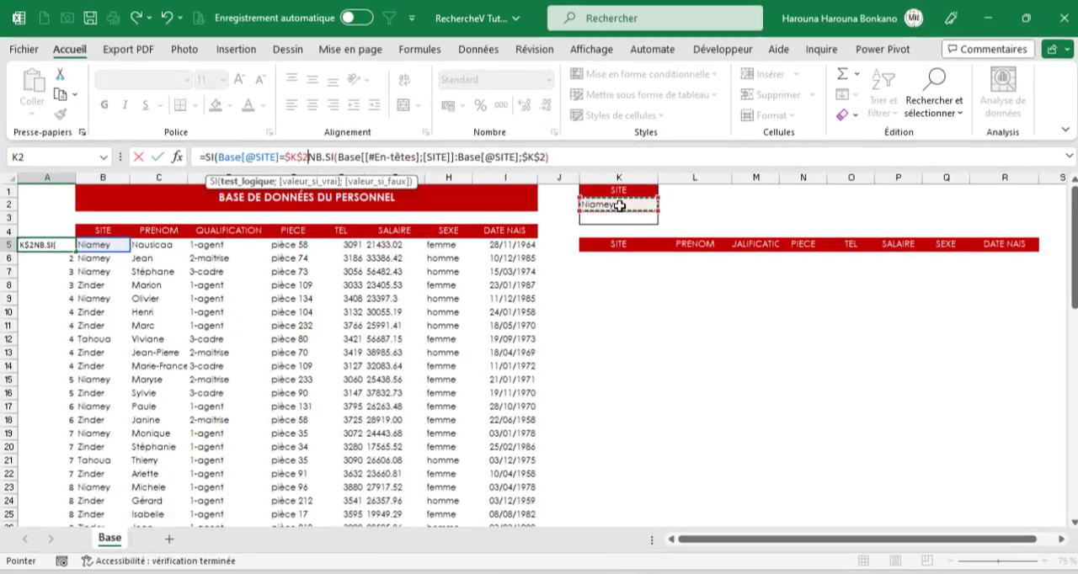
pyautogui.write(';')
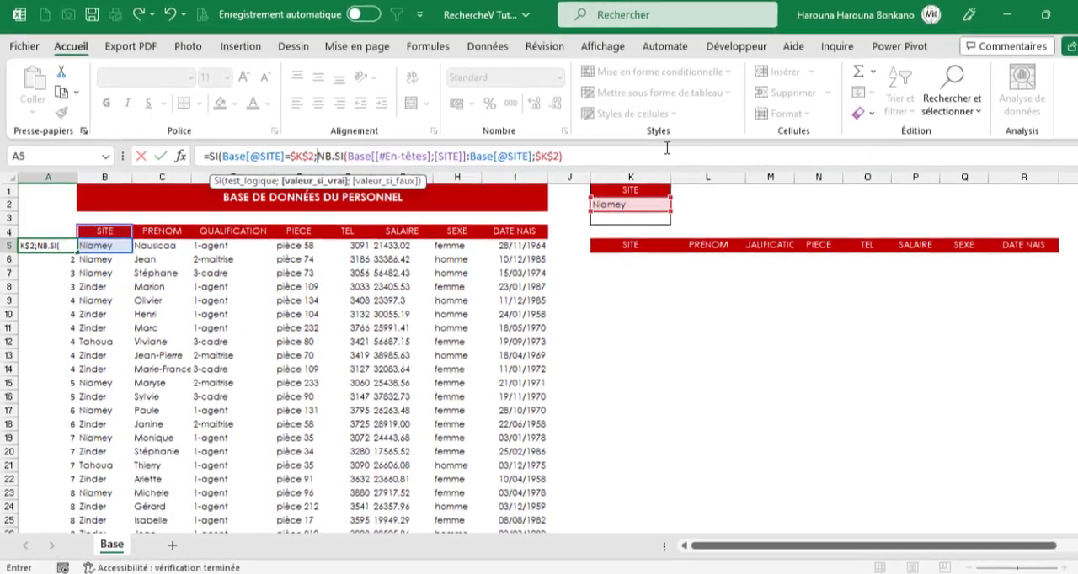
pyautogui.hotkey('shift', 'End')
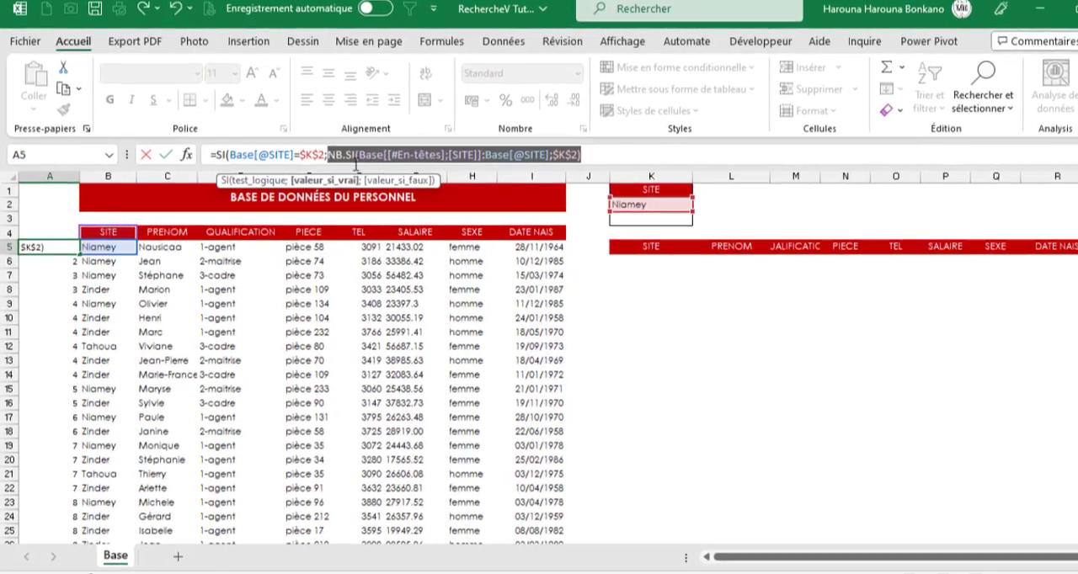
pyautogui.press('End')
pyautogui.write(';')
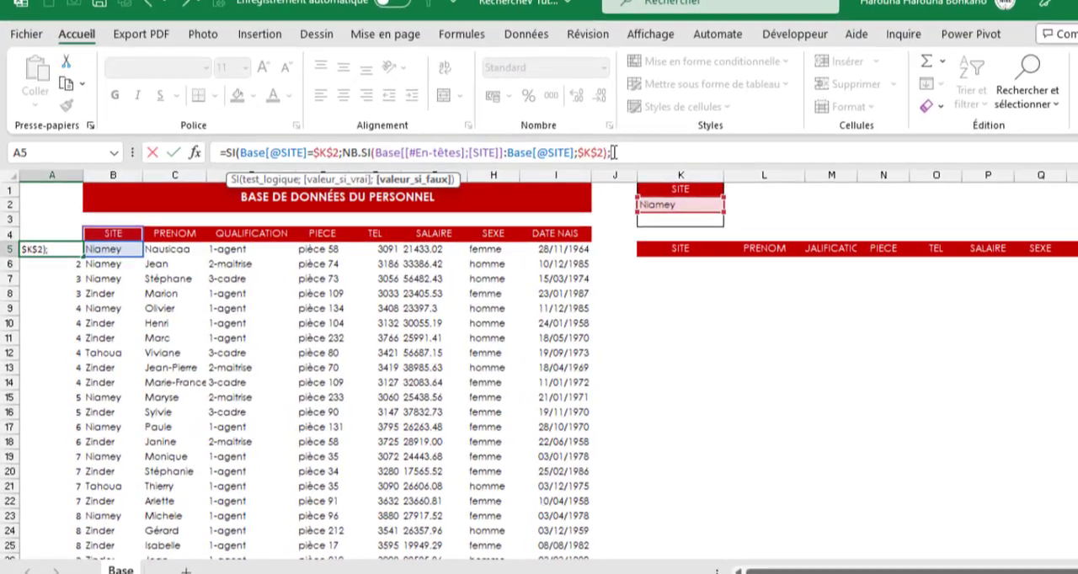
pyautogui.write('SI(')
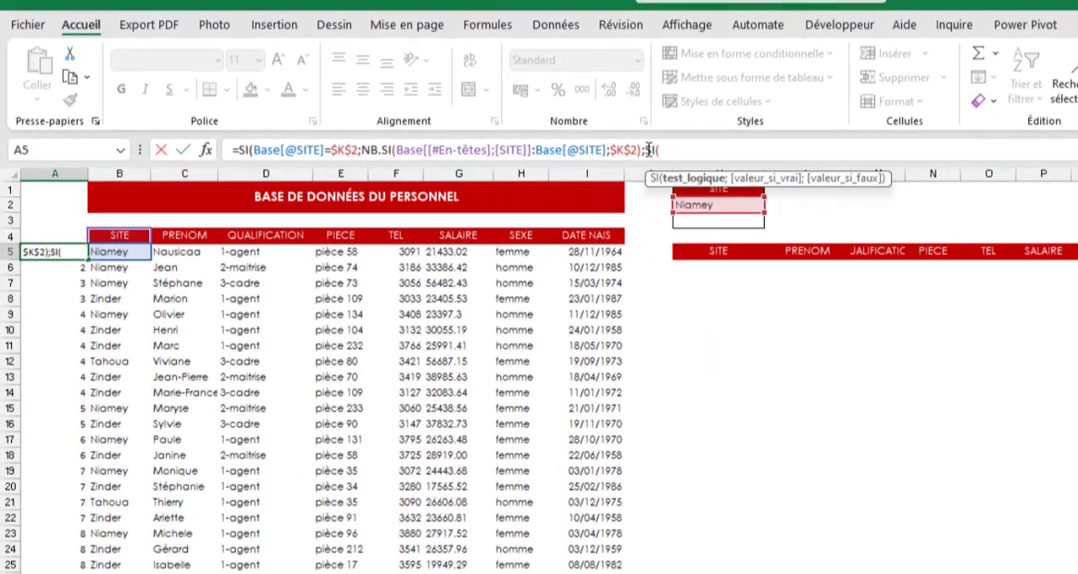
pyautogui.click(117, 254)
pyautogui.write('=')
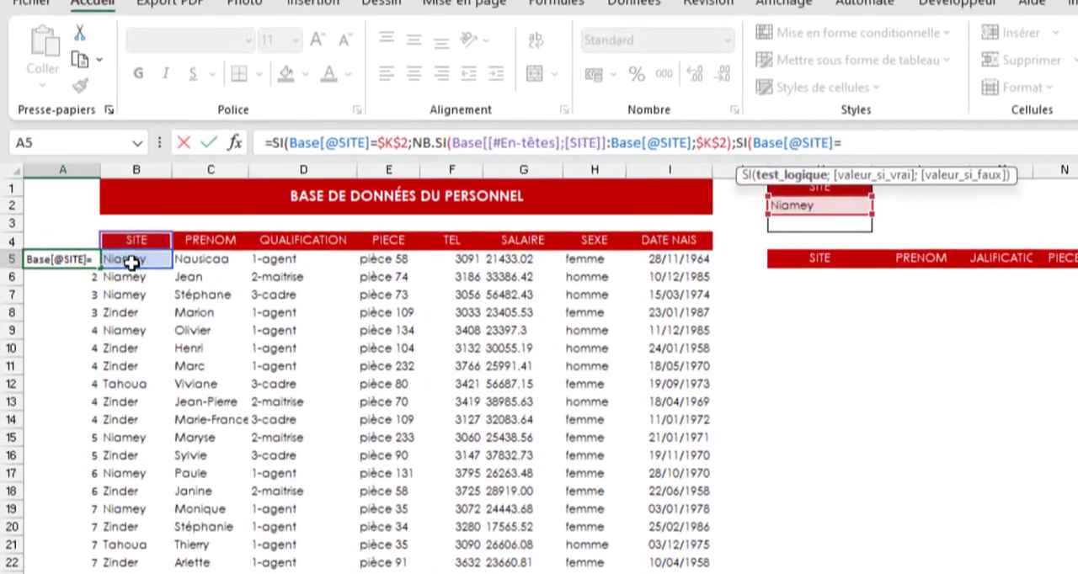
pyautogui.click(856, 231)
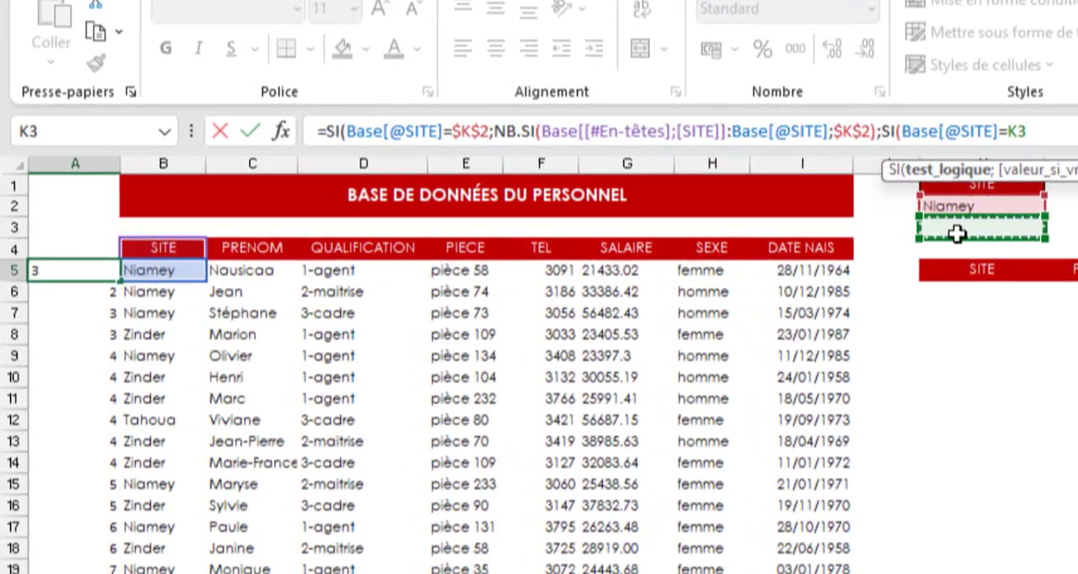
pyautogui.press('F4')
pyautogui.write(';nb')
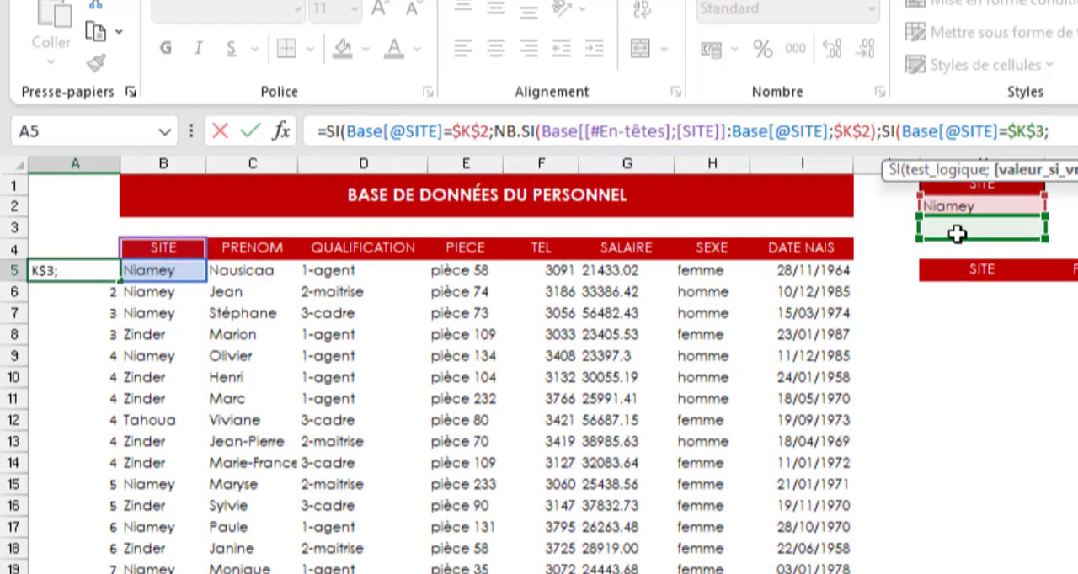
pyautogui.press('Down')
pyautogui.press('Down')
pyautogui.press('Down')
pyautogui.press('Down')
pyautogui.press('Down')
pyautogui.press('Down')
pyautogui.press('Down')
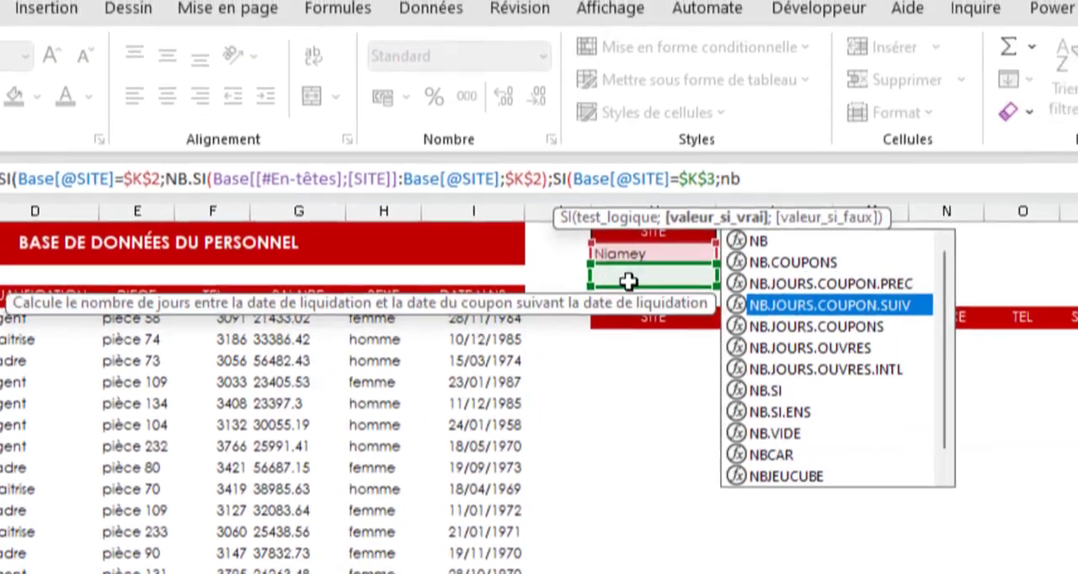
pyautogui.press('Tab')
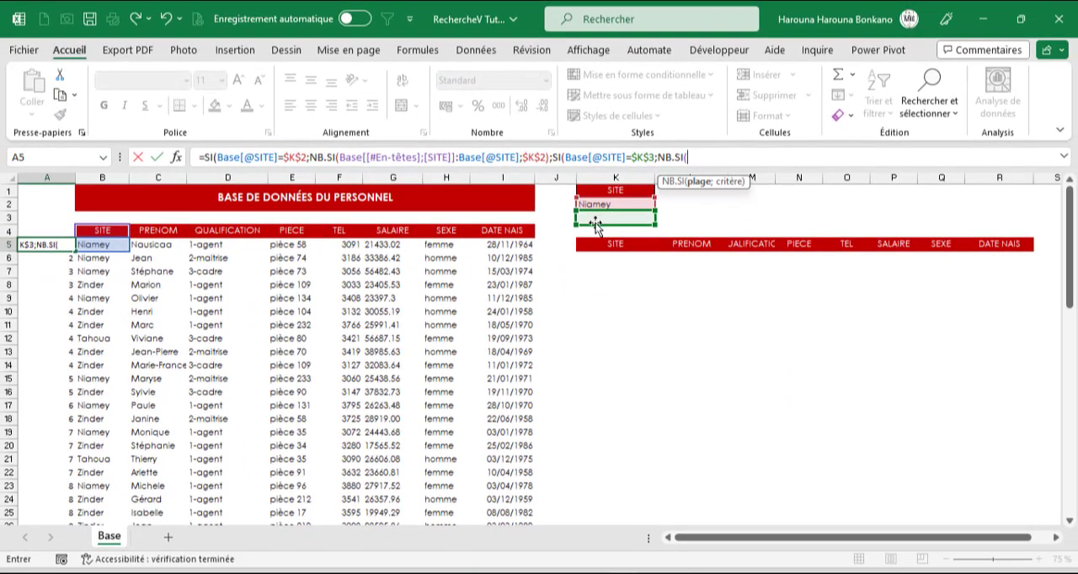
pyautogui.click(106, 232)
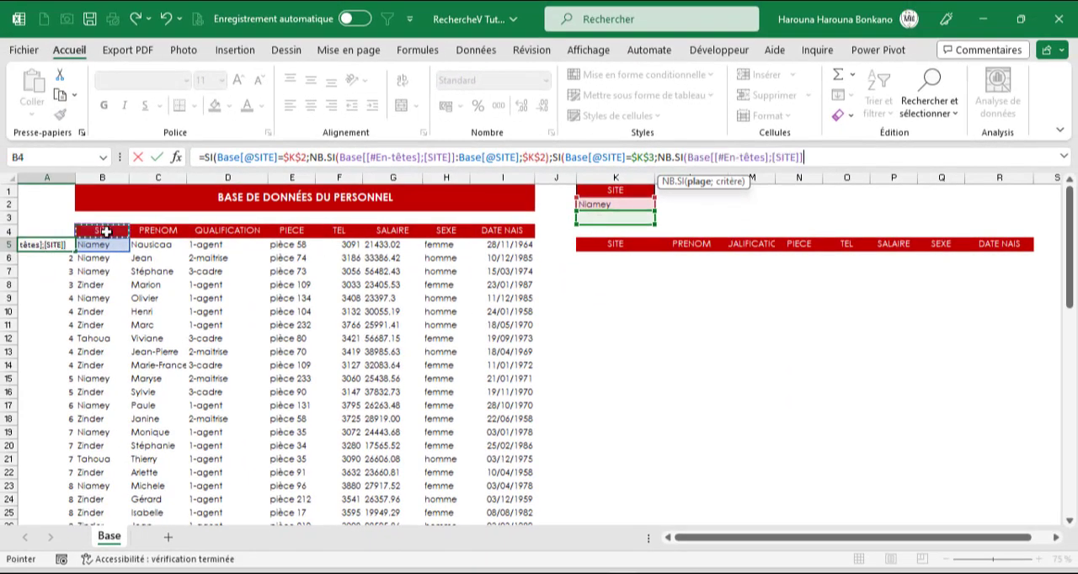
pyautogui.click(825, 160)
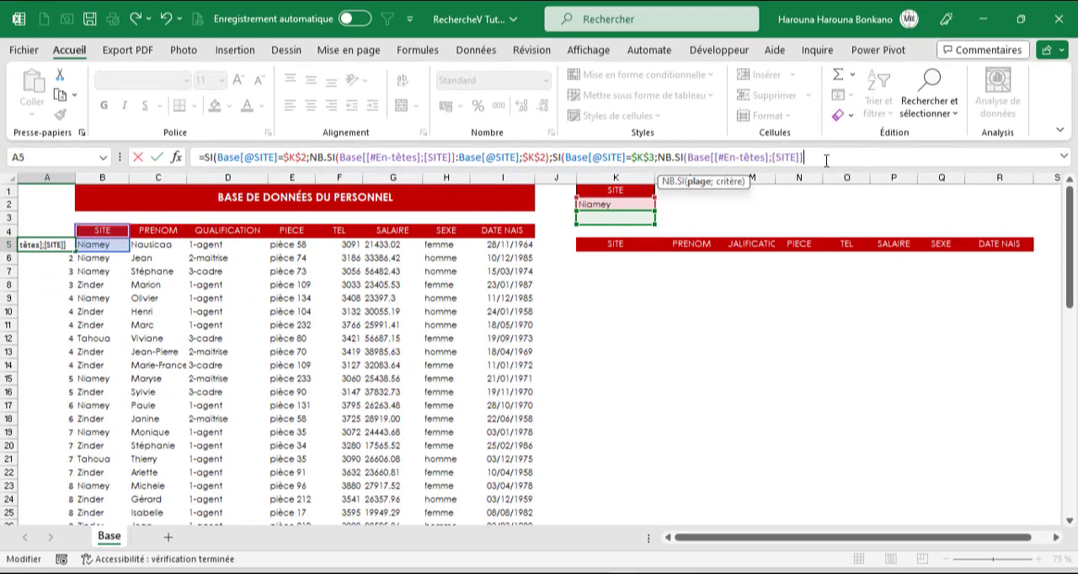
pyautogui.write(':')
pyautogui.click(111, 245)
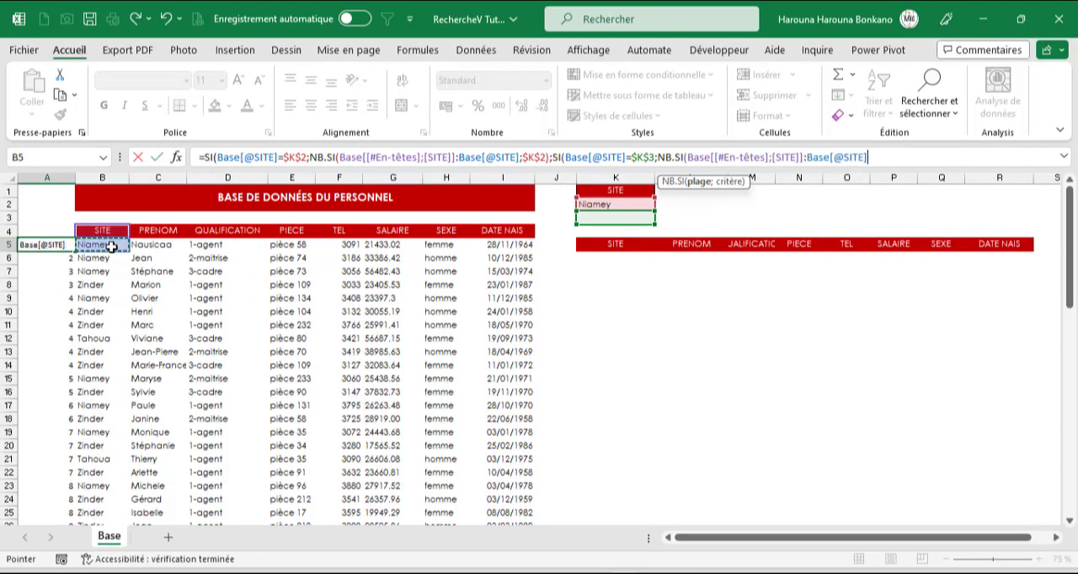
pyautogui.write(';')
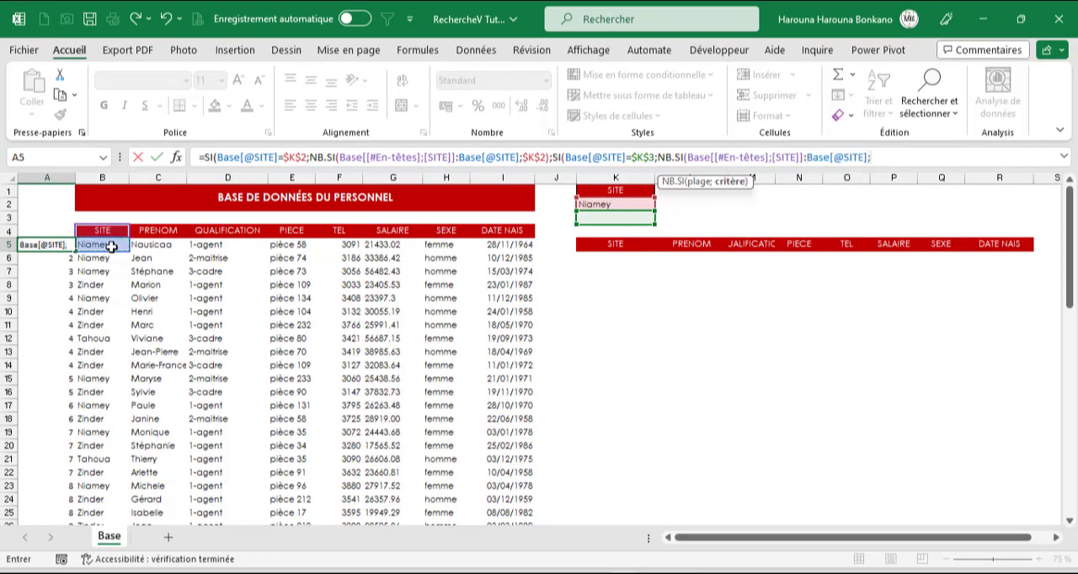
pyautogui.click(587, 219)
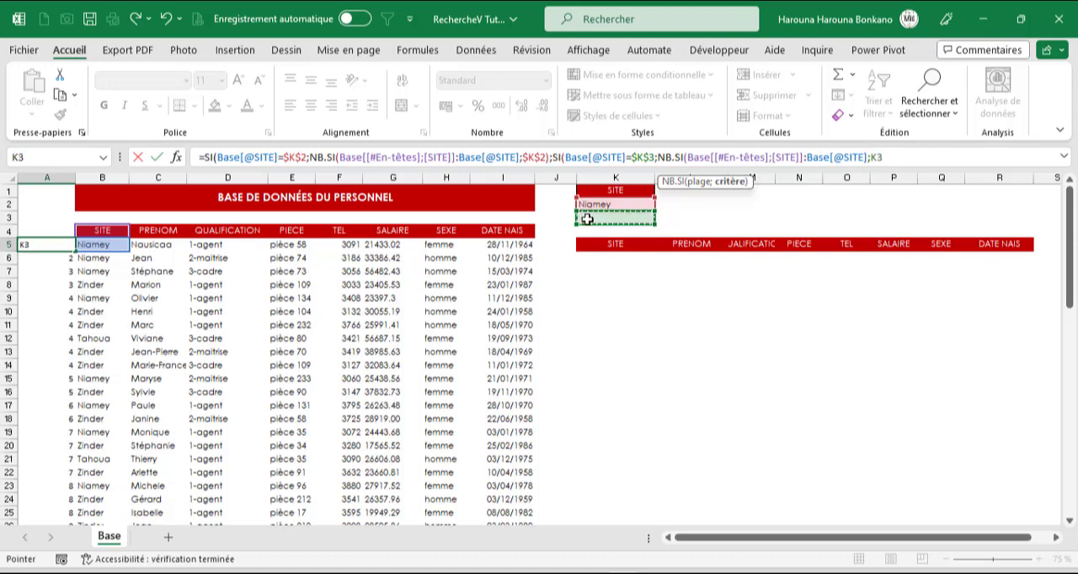
pyautogui.press('F4')
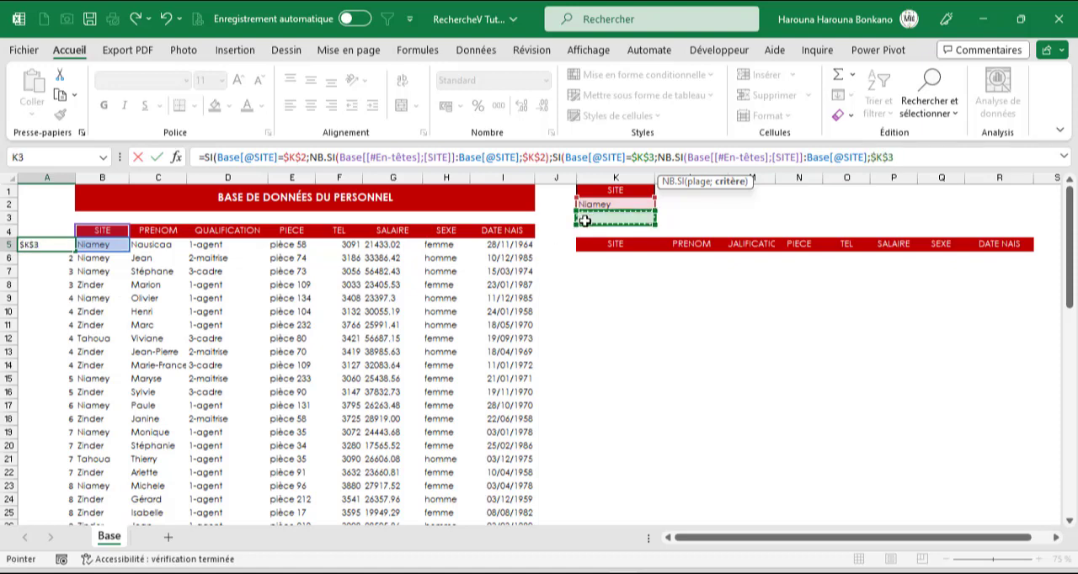
# - Add the total count NB.SI(Base[SITE];$K$2) to the nested SI's true value
pyautogui.write(')+')
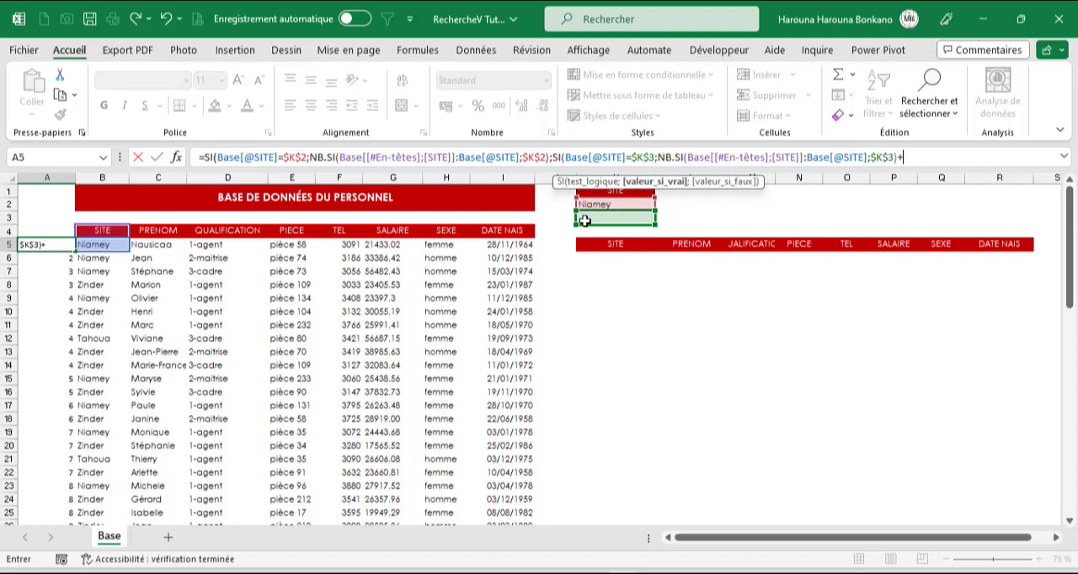
pyautogui.write('nb')
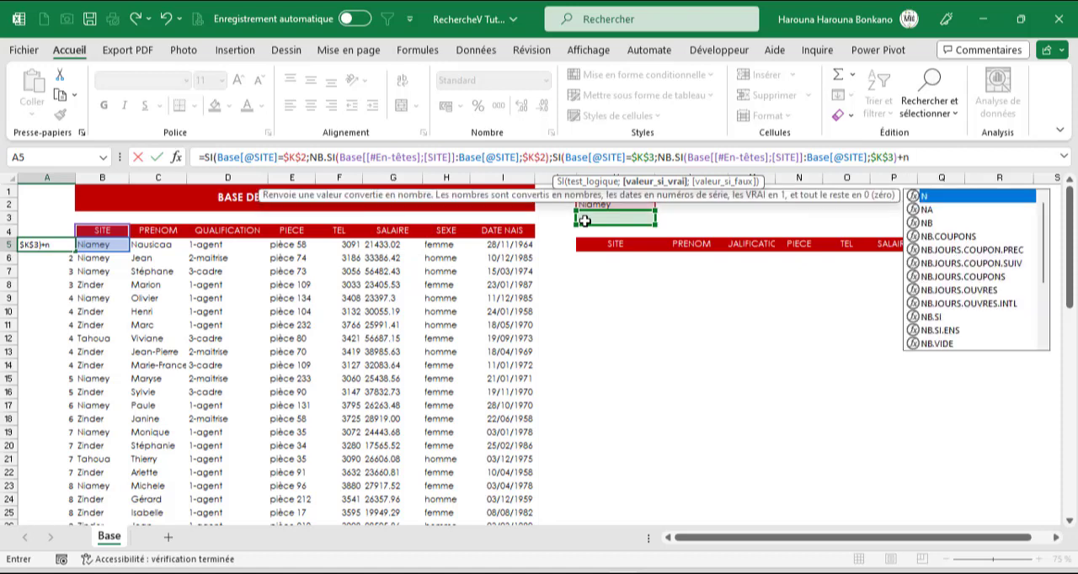
pyautogui.press('Down')
pyautogui.press('Down')
pyautogui.press('Down')
pyautogui.press('Down')
pyautogui.press('Down')
pyautogui.press('Down')
pyautogui.press('Down')
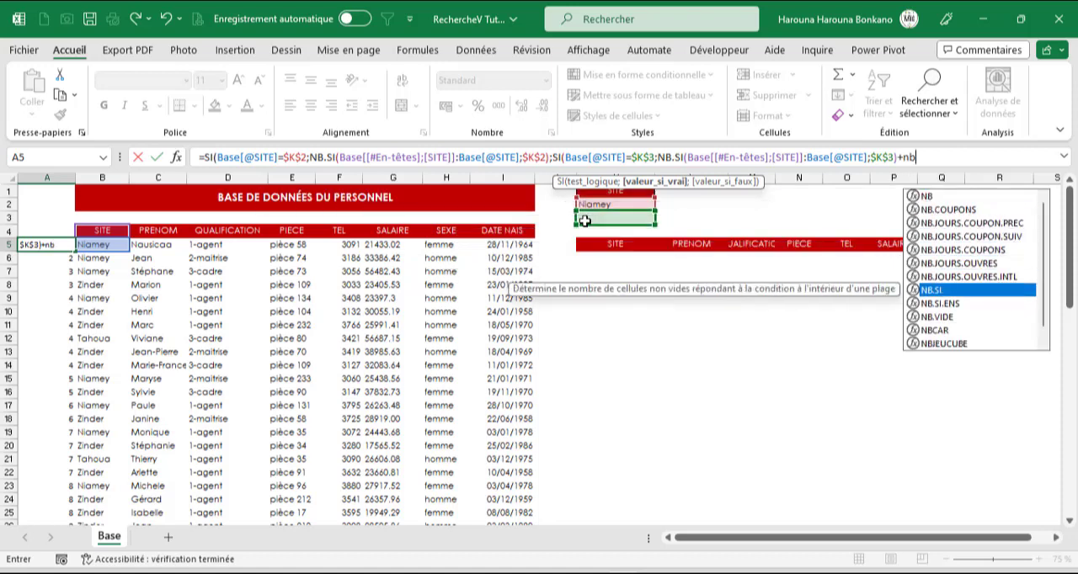
pyautogui.press('Tab')
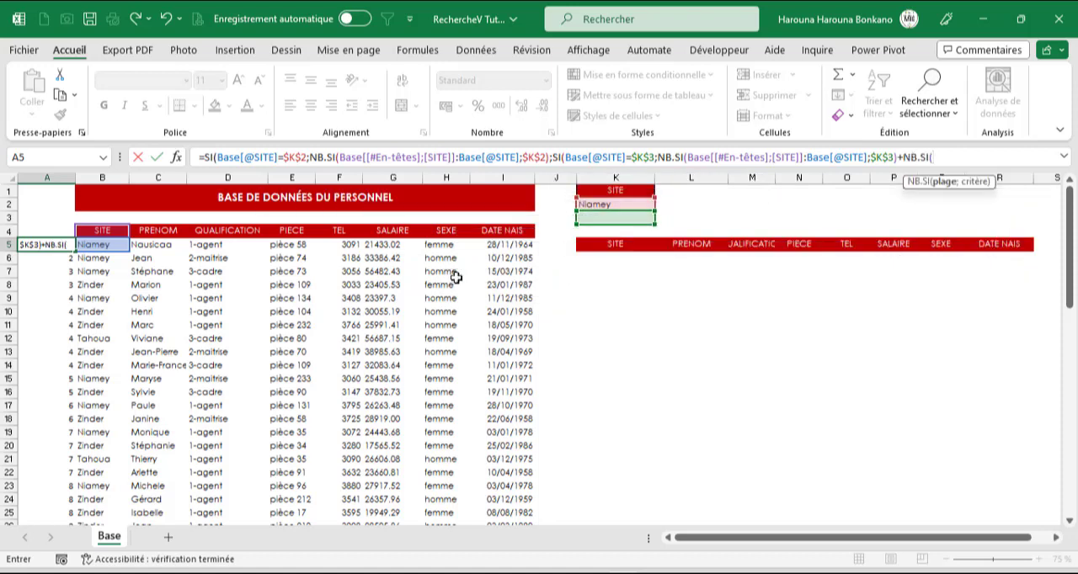
pyautogui.click(106, 228)
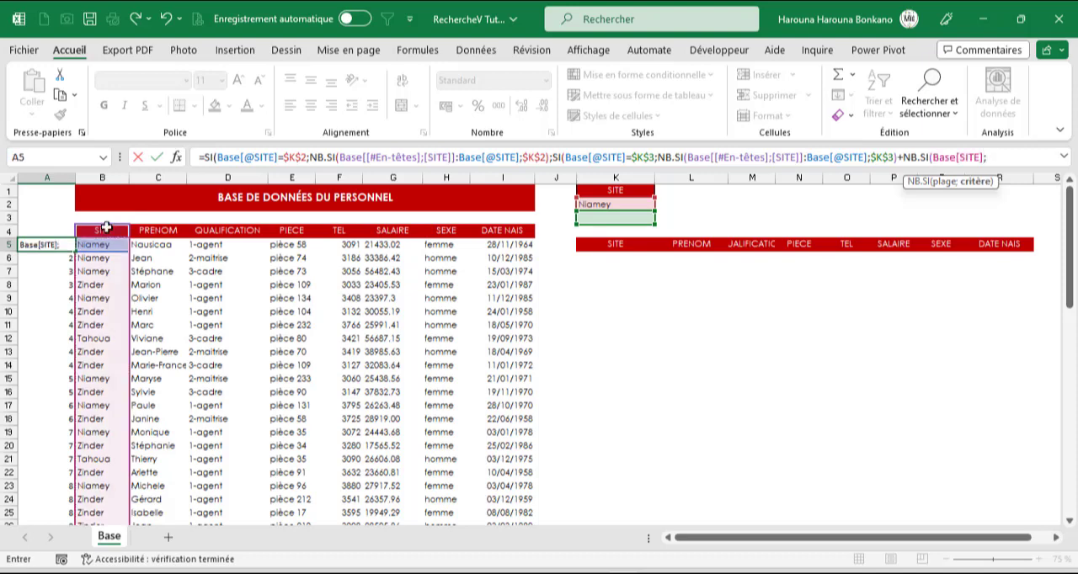
pyautogui.write(';')
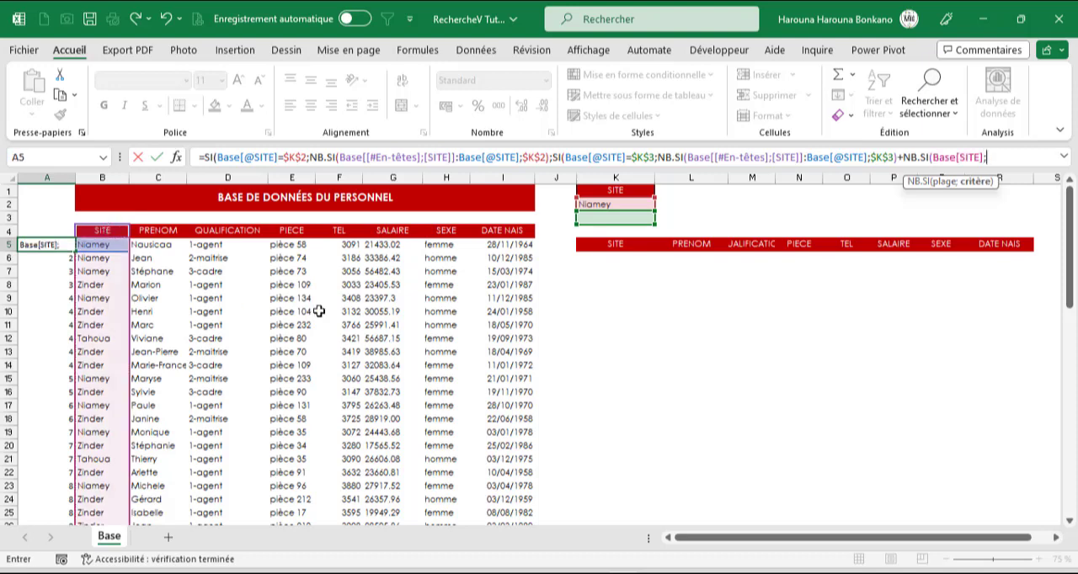
pyautogui.click(611, 205)
pyautogui.press('F4')
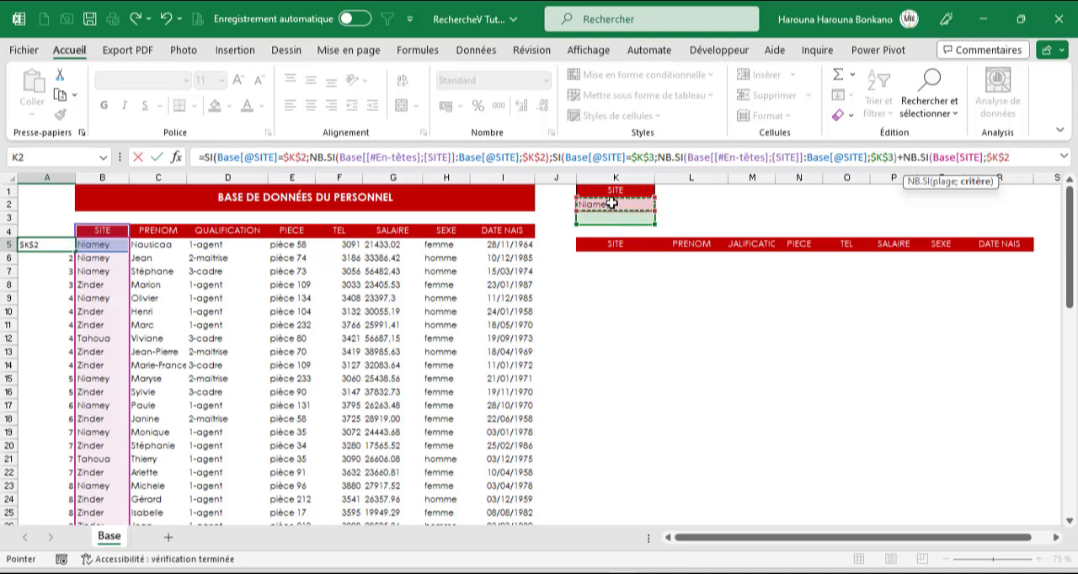
pyautogui.write(')')
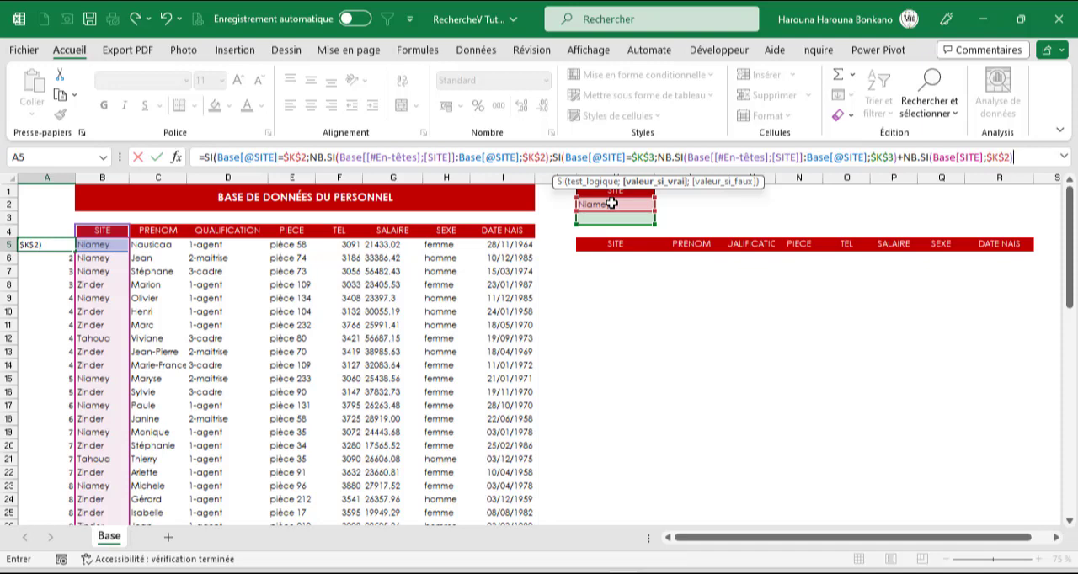
# - Set 0 as the nested SI's false value and fill the completed formula from A5 down the personnel table
pyautogui.write(';')
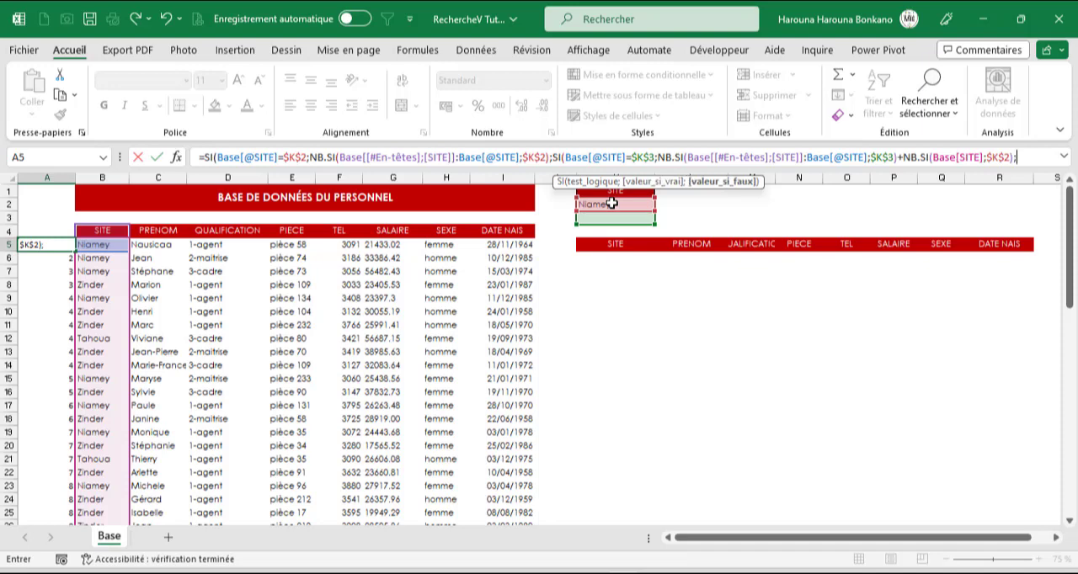
pyautogui.write('0)')
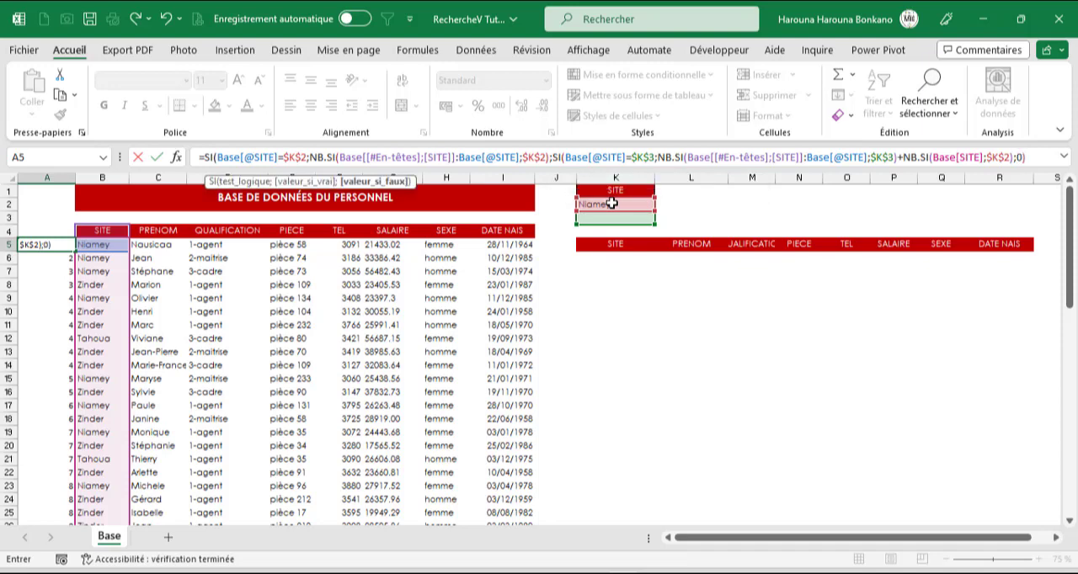
pyautogui.write(')')
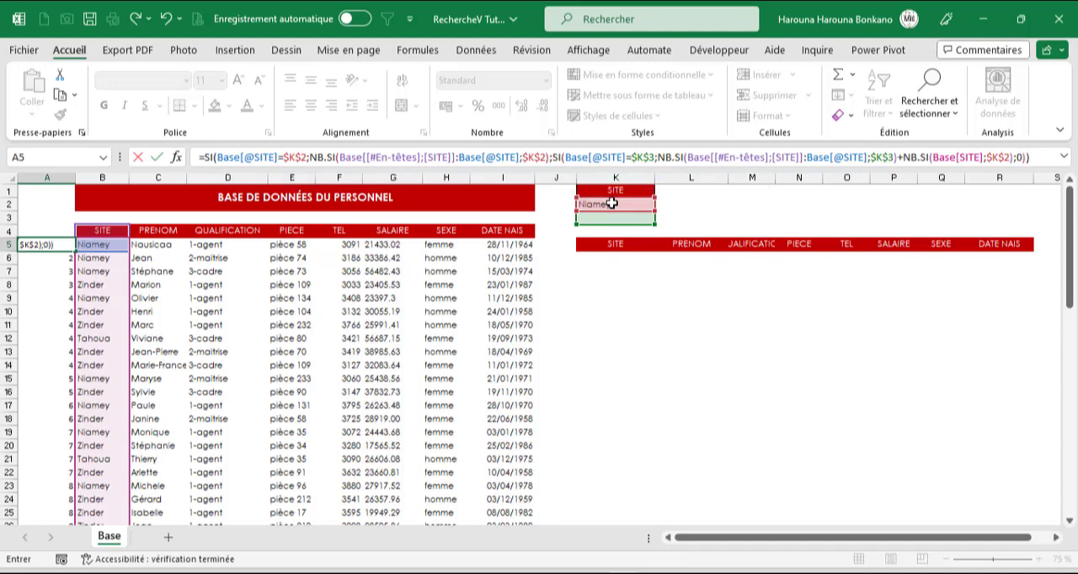
pyautogui.hotkey('ctrl', 'Return')
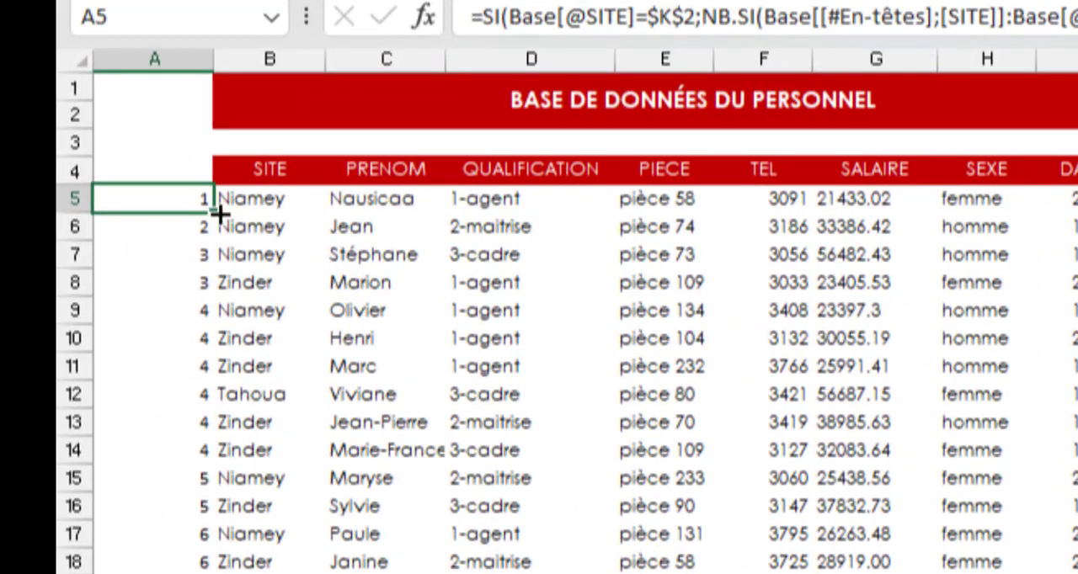
pyautogui.doubleClick(216, 215)
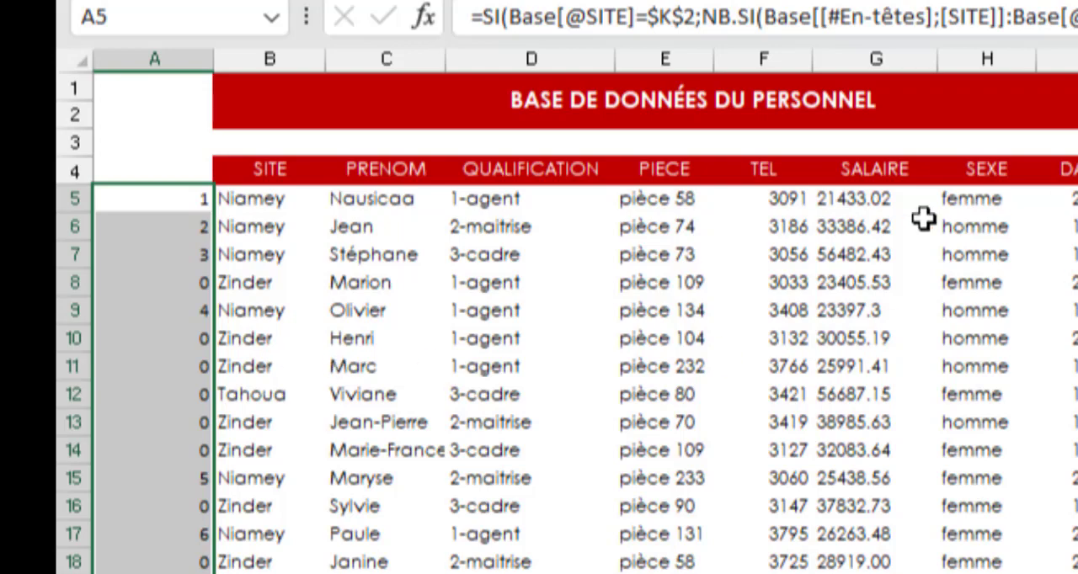
pyautogui.scroll(-17, 211, 281)
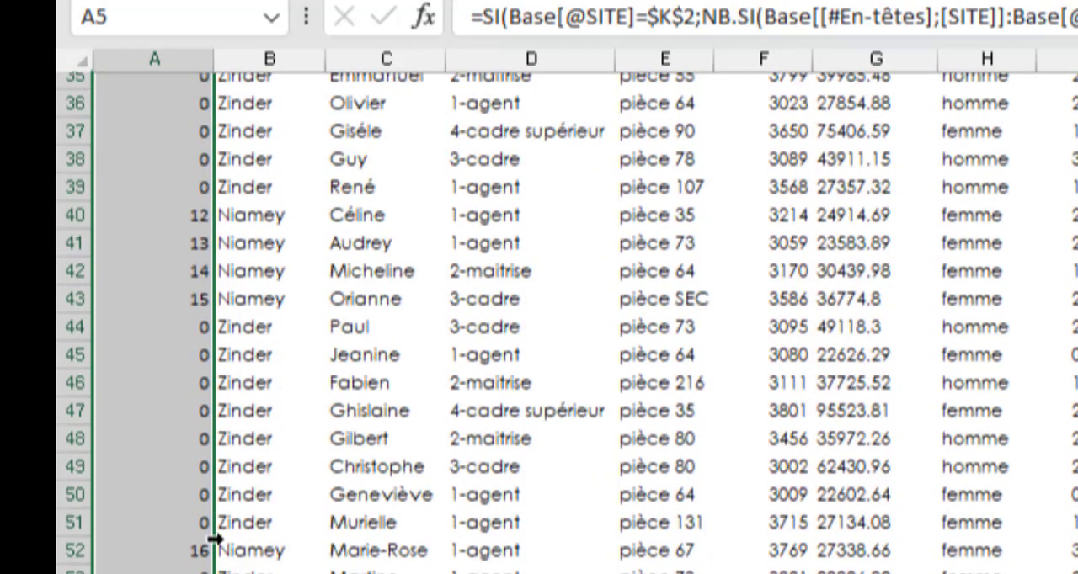
# - Enter Zinder as the second site criterion in K3
pyautogui.click(202, 266)
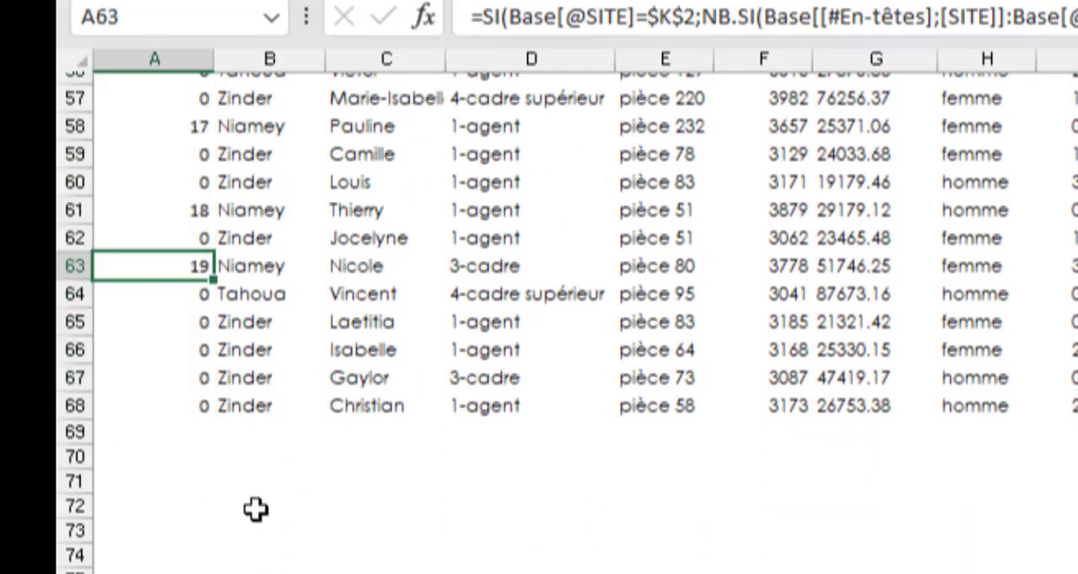
pyautogui.scroll(7, 255, 505)
pyautogui.scroll(11, 256, 497)
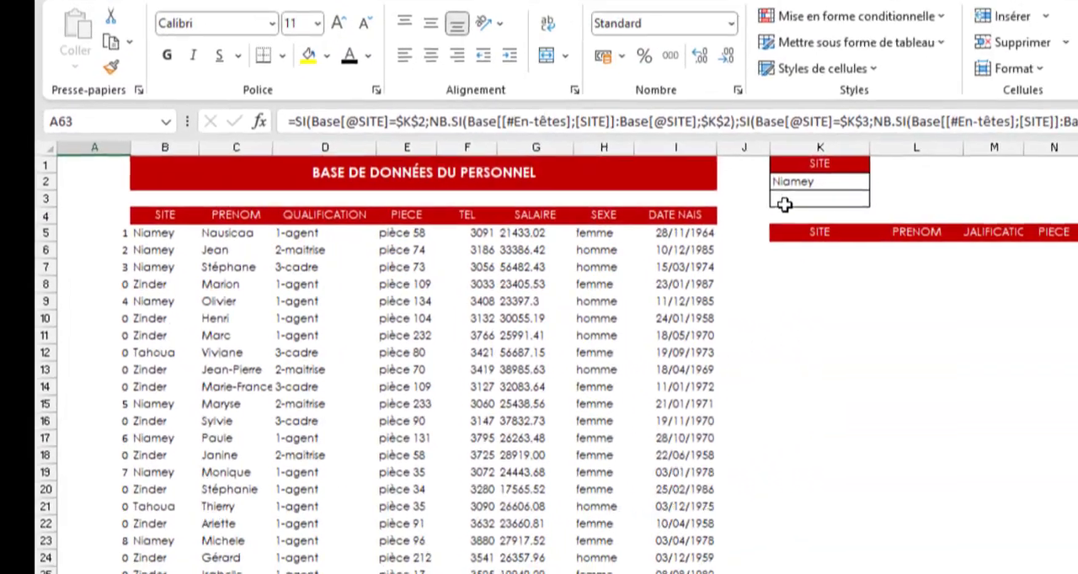
pyautogui.click(784, 203)
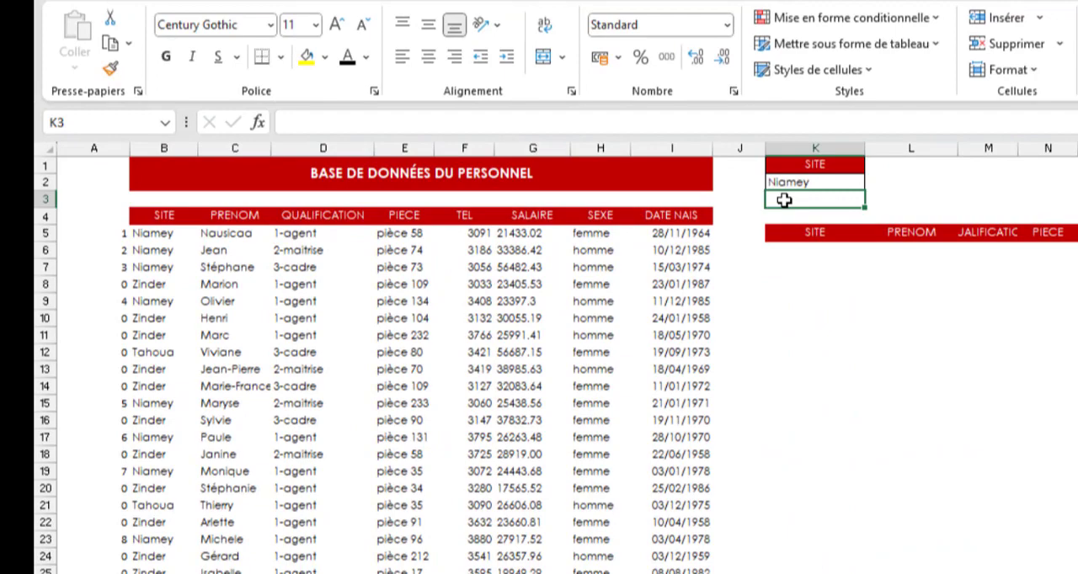
pyautogui.write('Zinder')
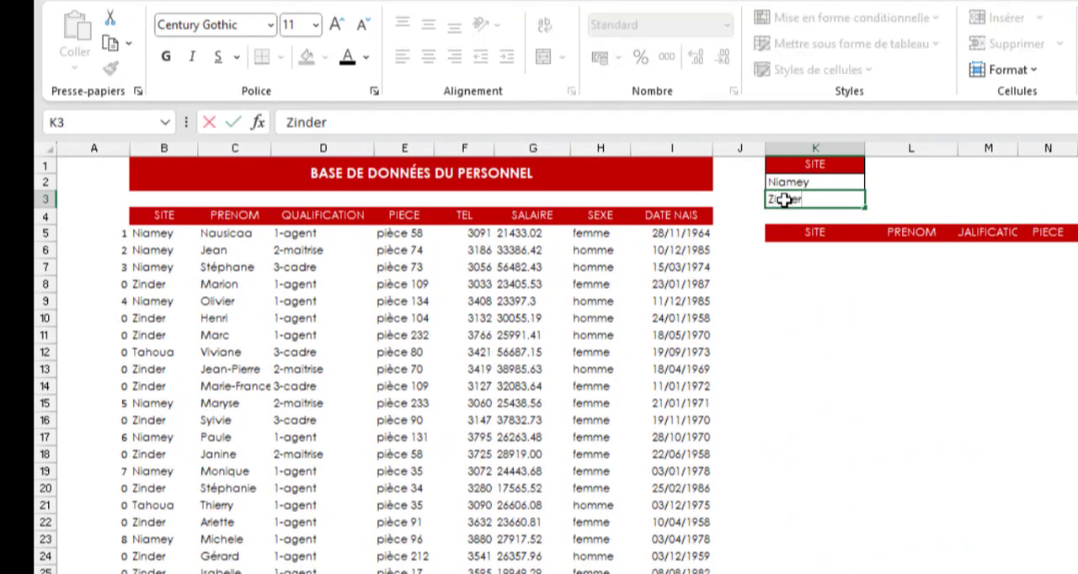
pyautogui.press('Return')
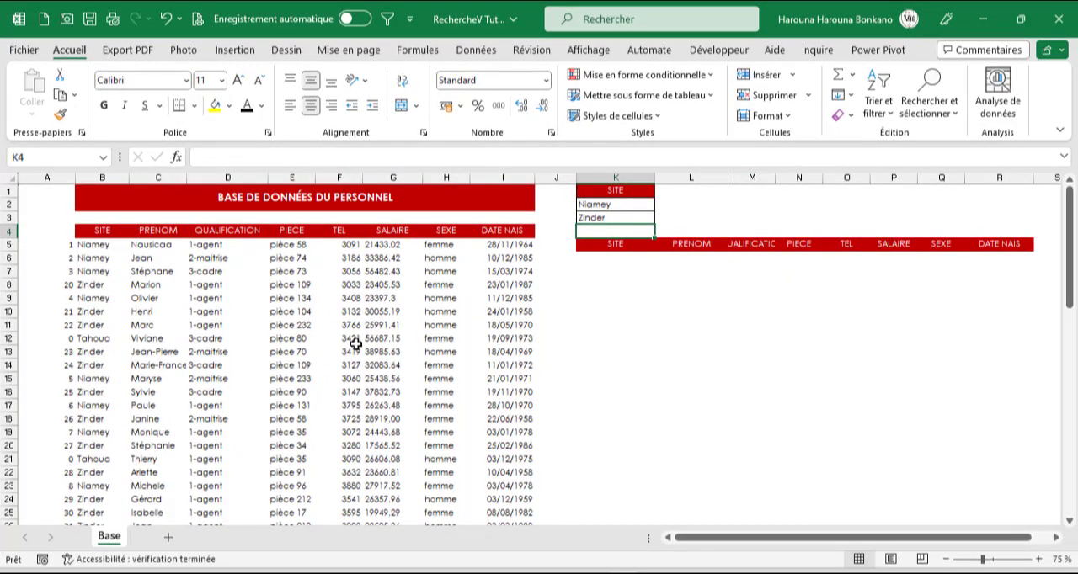
# - Start a RECHERCHEV formula in K6 under the SITE result header, with LIGNE(A1) as the lookup value
pyautogui.click(612, 259)
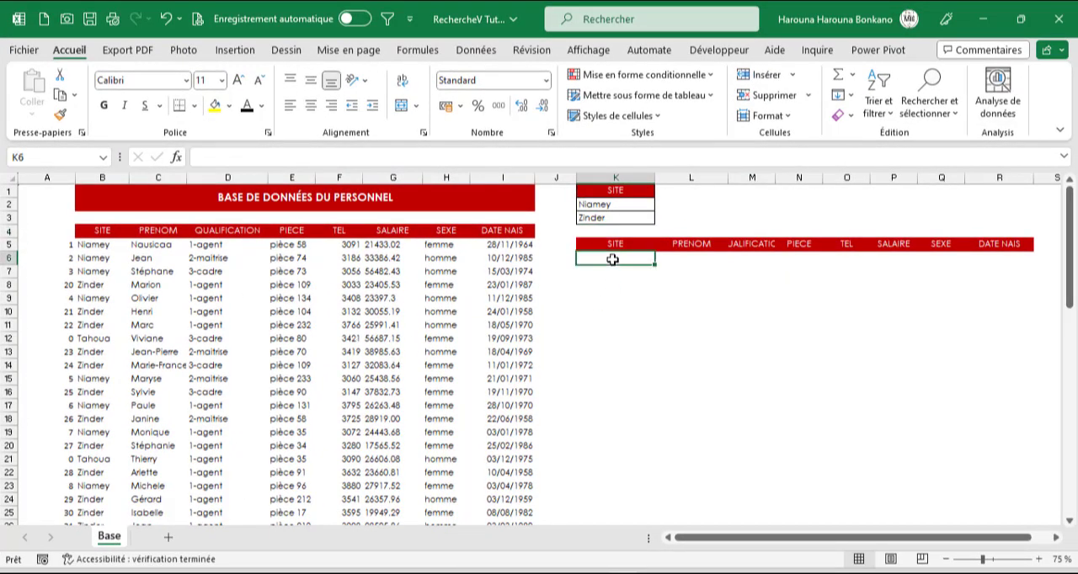
pyautogui.write('=re')
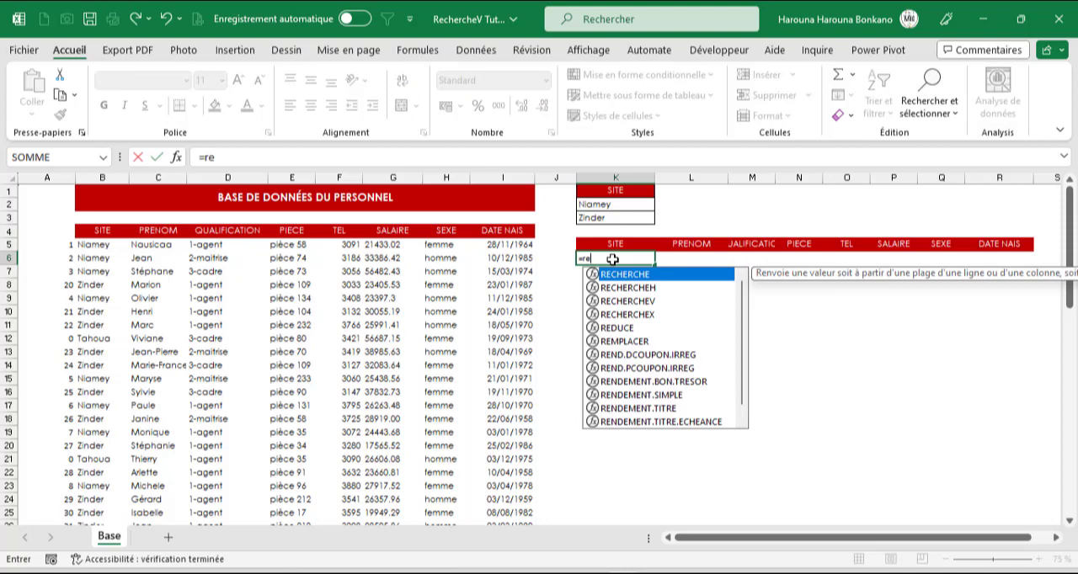
pyautogui.write('c')
pyautogui.press('Down')
pyautogui.press('Down')
pyautogui.press('Down')
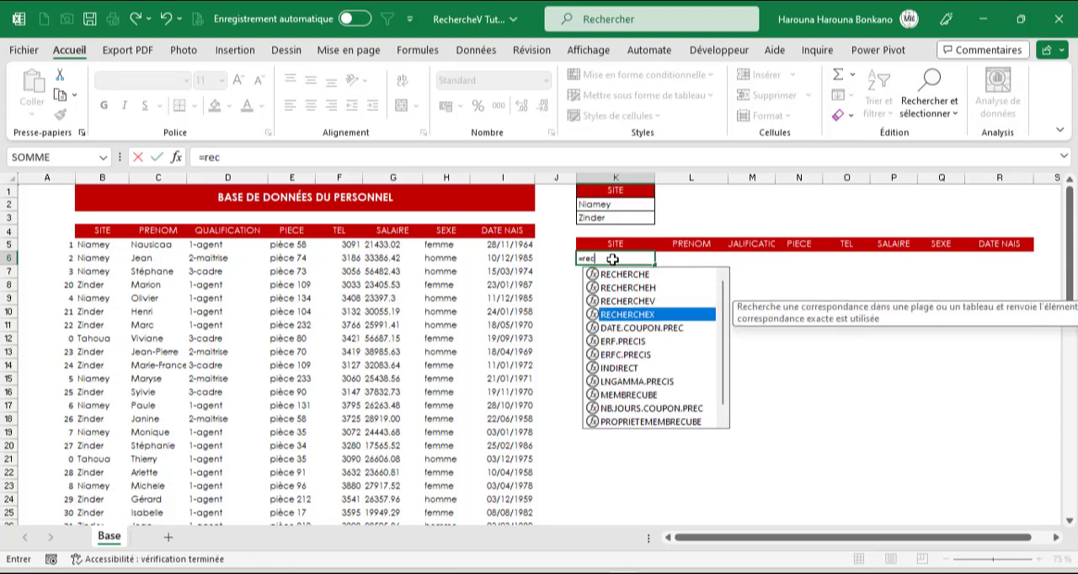
pyautogui.press('Up')
pyautogui.press('Tab')
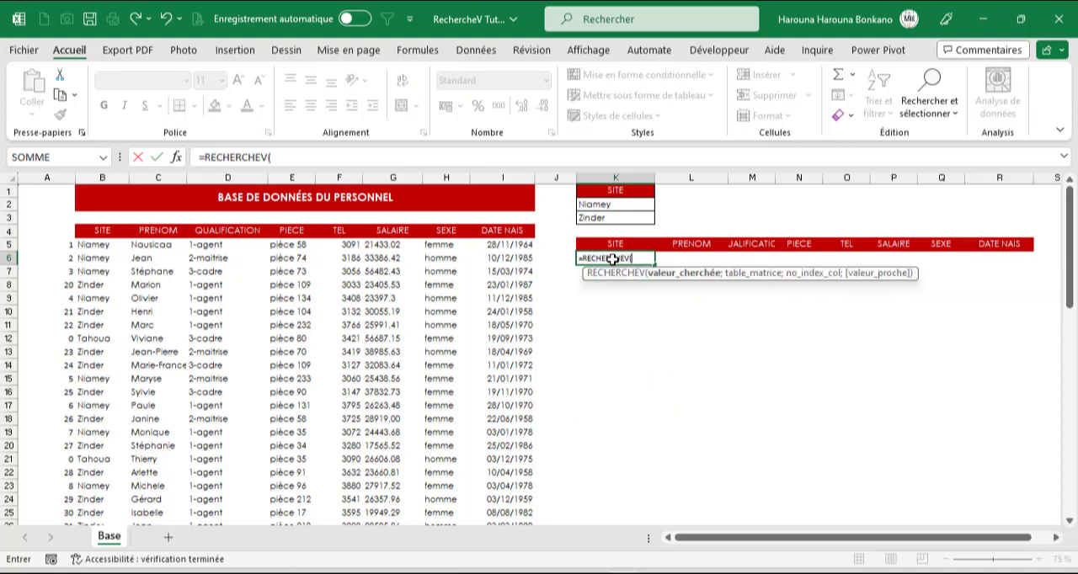
pyautogui.write('lign')
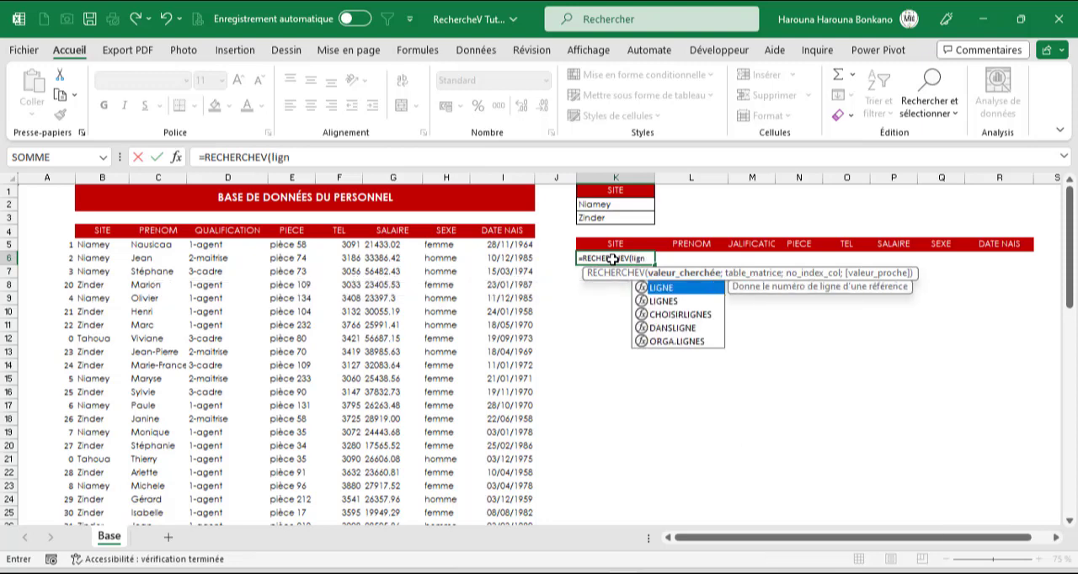
pyautogui.press('Tab')
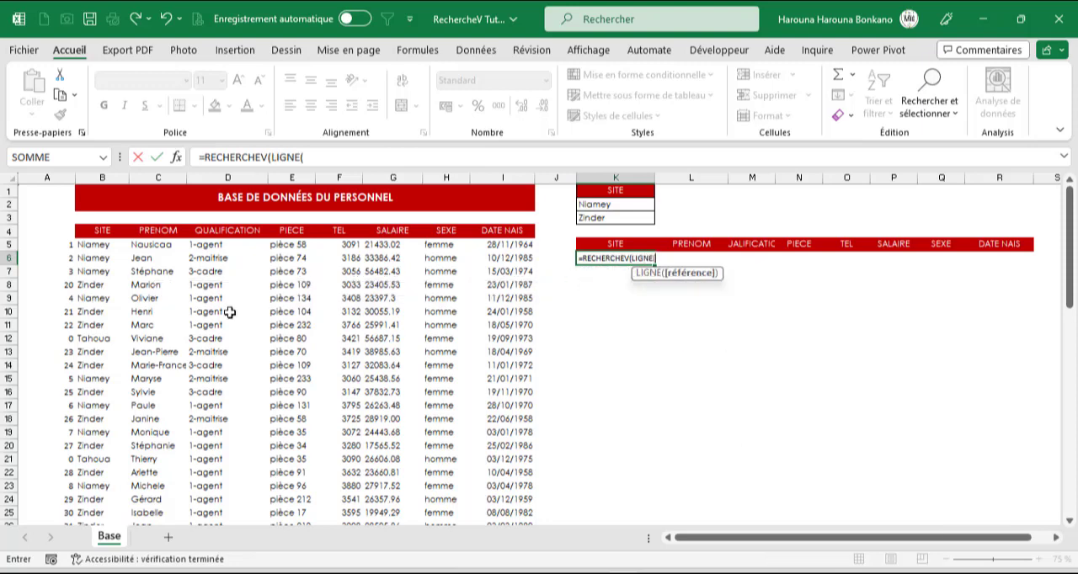
pyautogui.click(36, 196)
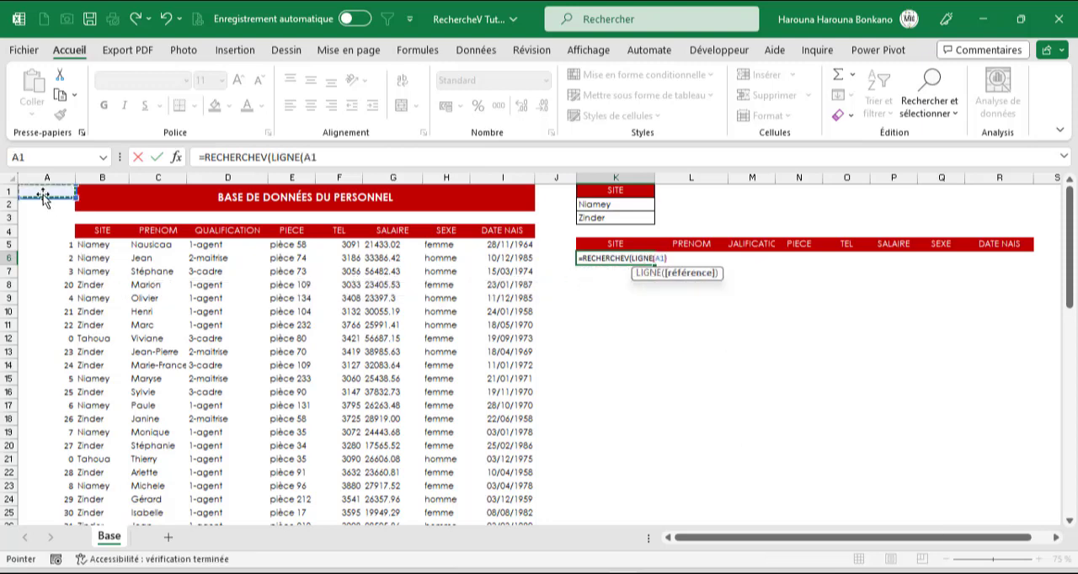
pyautogui.write(')')
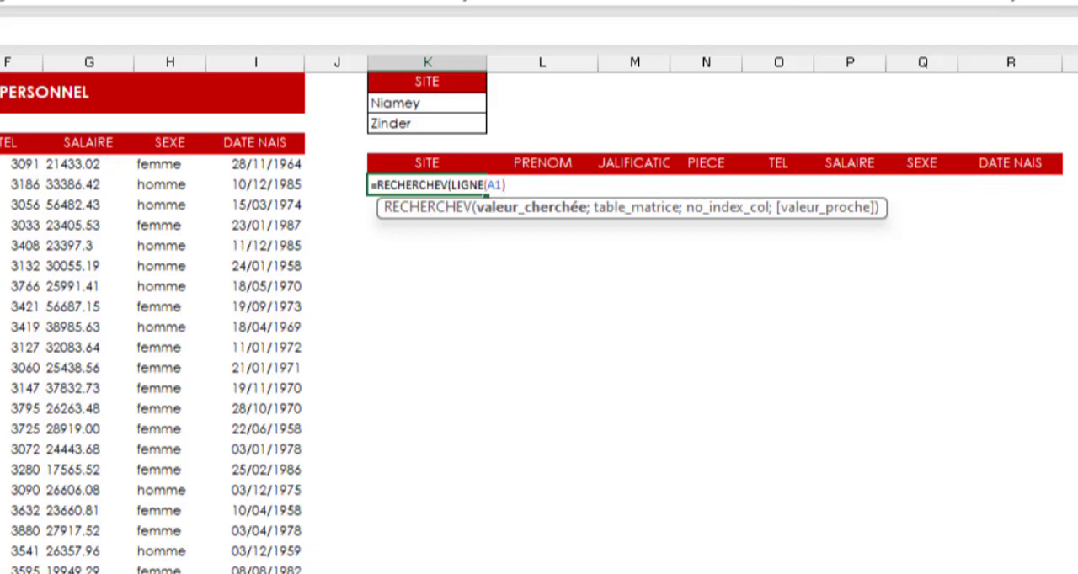
# - Set the RECHERCHEV table array to the absolute range $A$5:$I$68, covering the counter column and all personnel records
pyautogui.write(';')
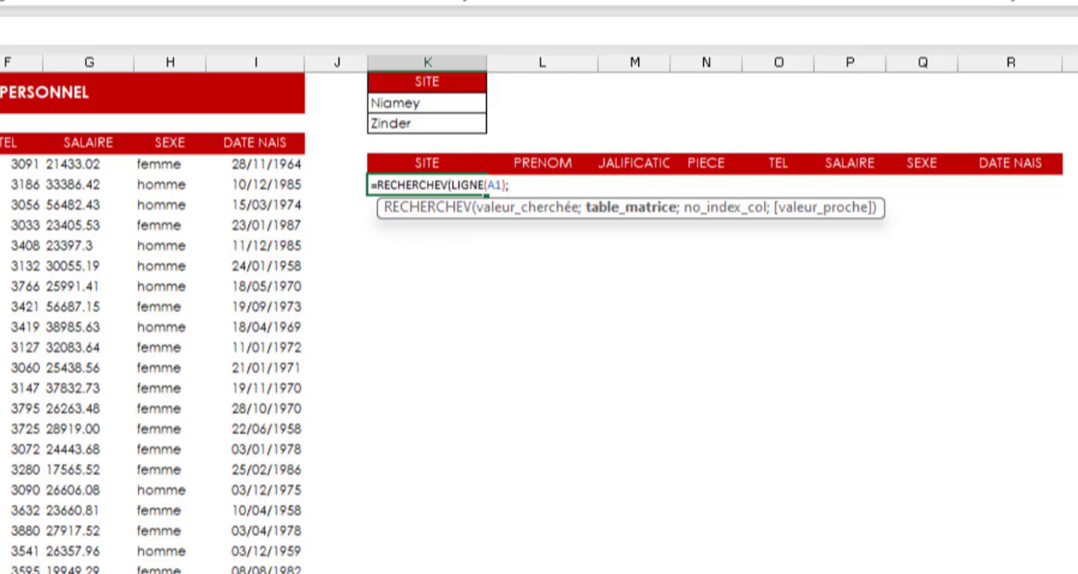
pyautogui.write('A5:B5')
pyautogui.hotkey('ctrl', 'shift', 'Right')
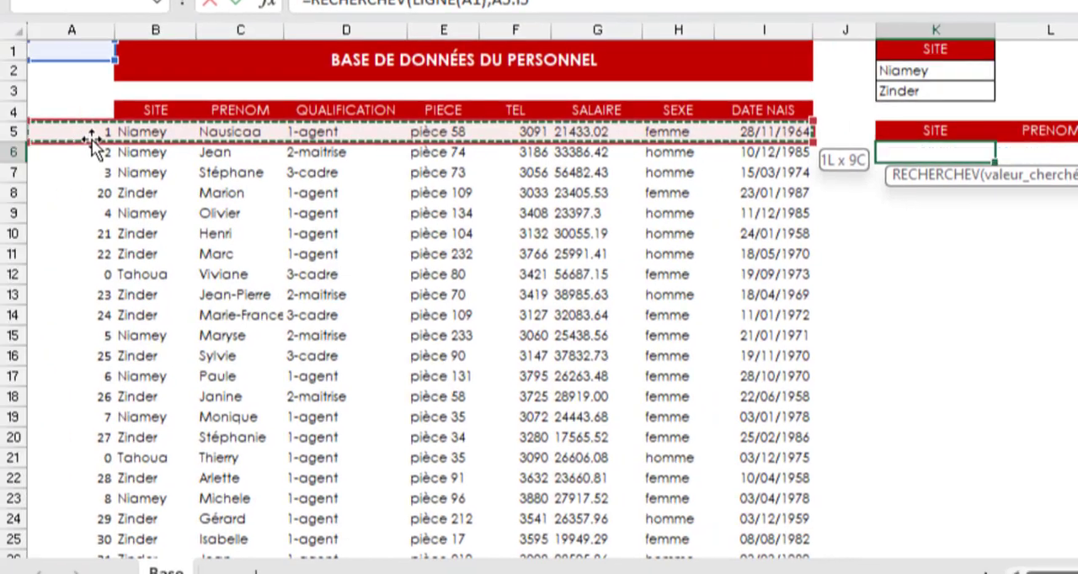
pyautogui.hotkey('ctrl', 'shift', 'Down')
pyautogui.press('F4')
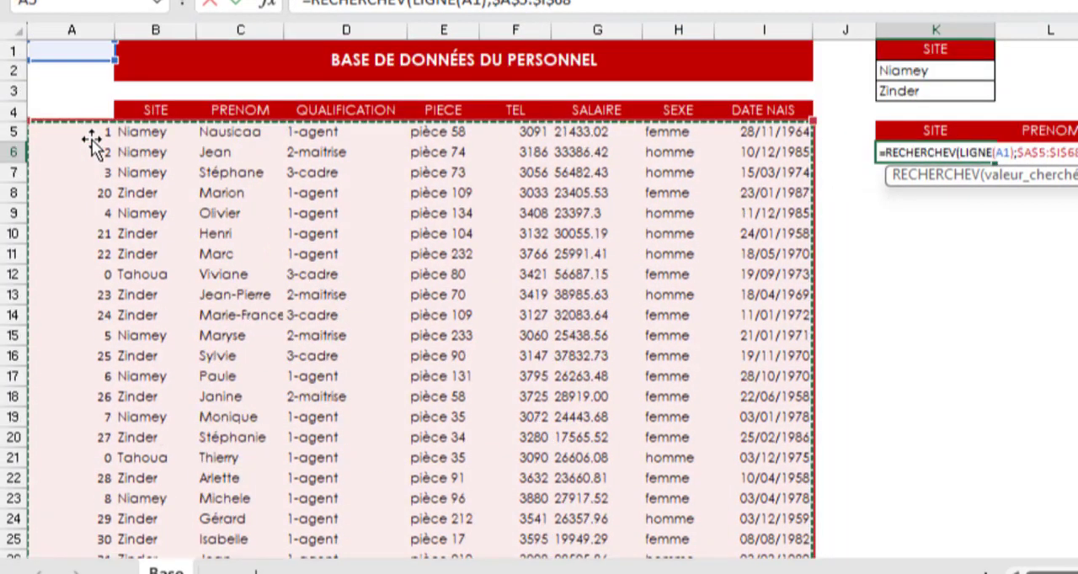
# - Set the column index to EQUIV(K$5;Base[#En-têtes];0), finish RECHERCHEV with exact match 0 and enter the formula in K6
pyautogui.write(';')
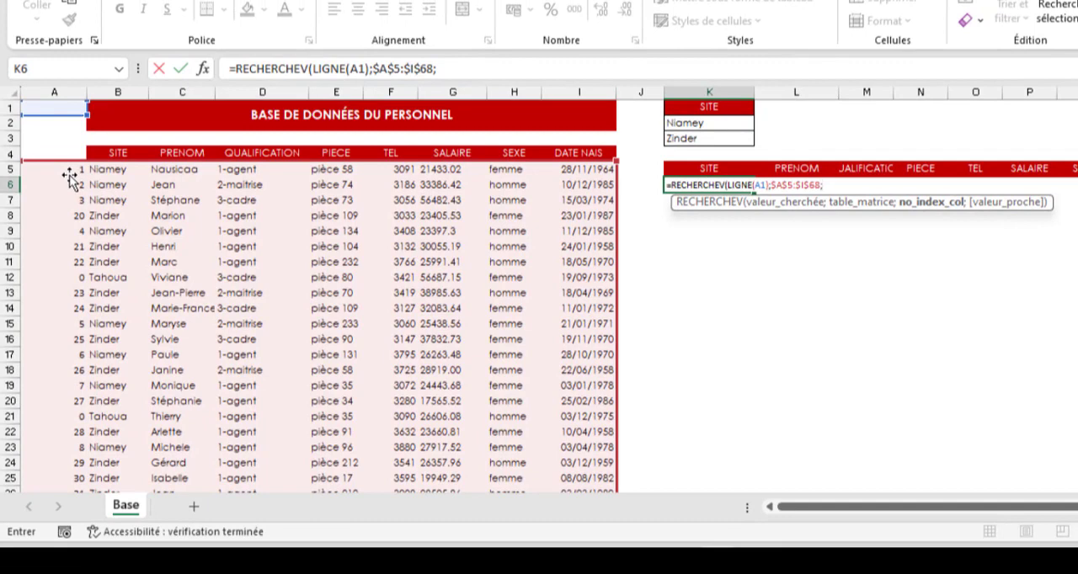
pyautogui.write('equi')
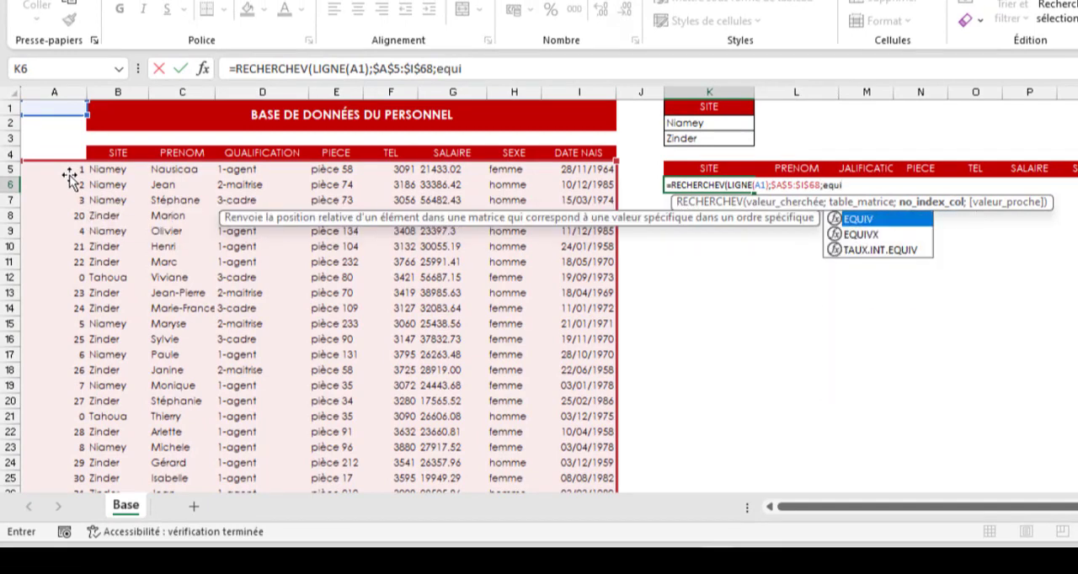
pyautogui.press('Tab')
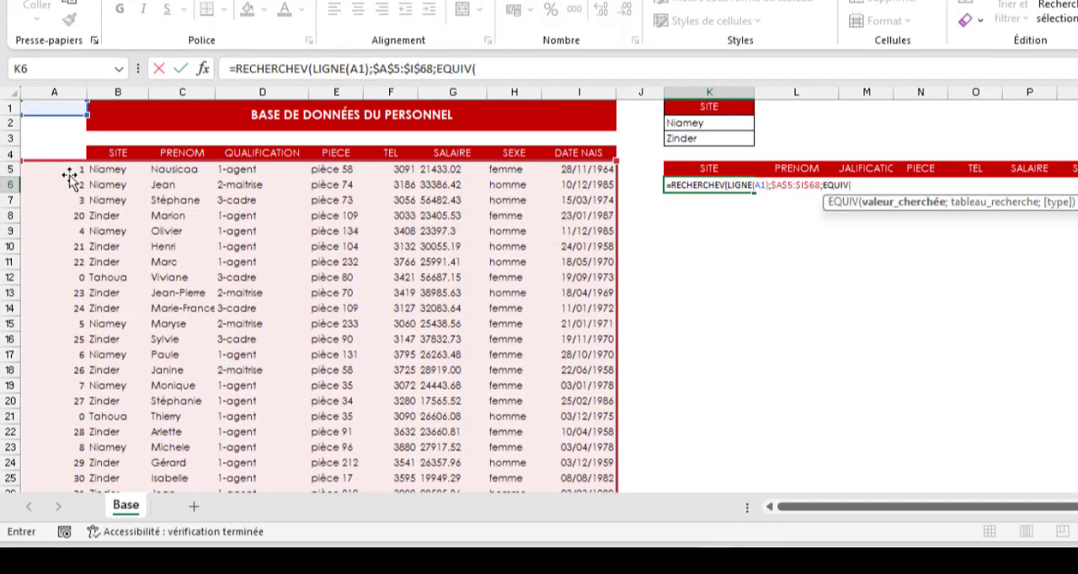
pyautogui.click(690, 172)
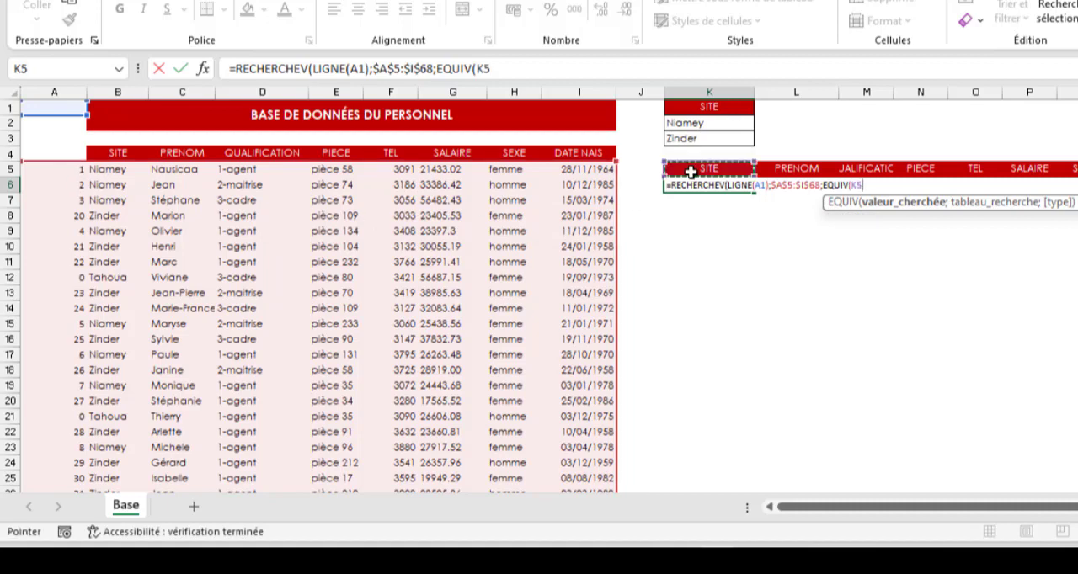
pyautogui.press('F4')
pyautogui.press('F4')
pyautogui.write(';')
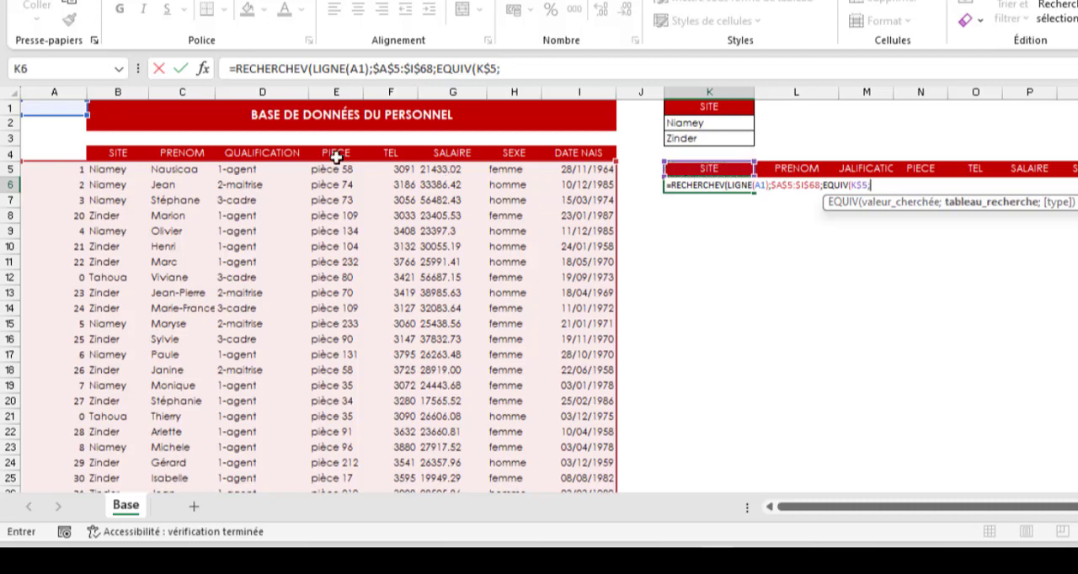
pyautogui.moveTo(111, 153); pyautogui.dragTo(573, 153)
pyautogui.write(';')
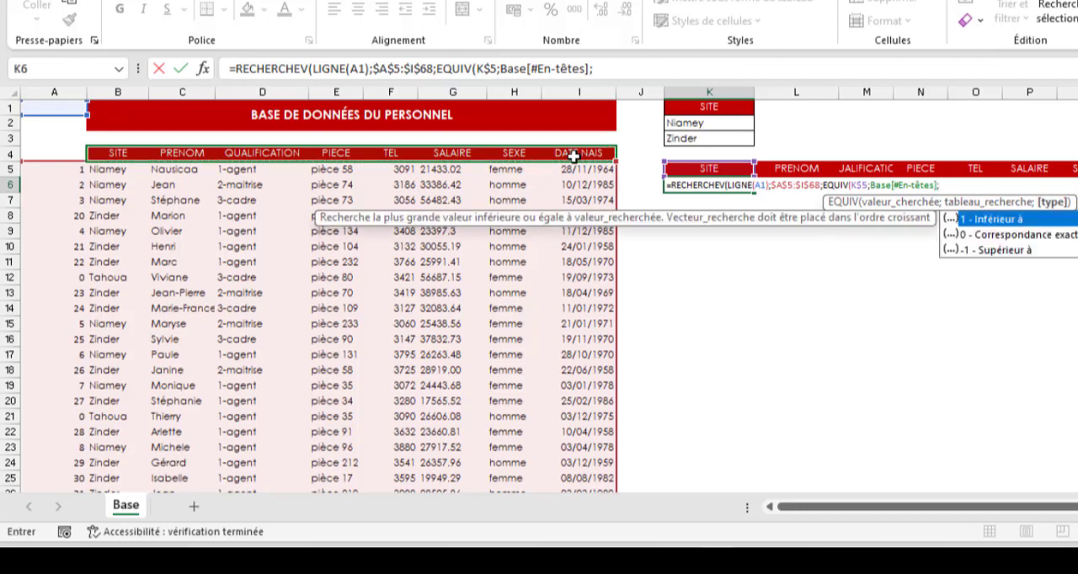
pyautogui.write('0);')
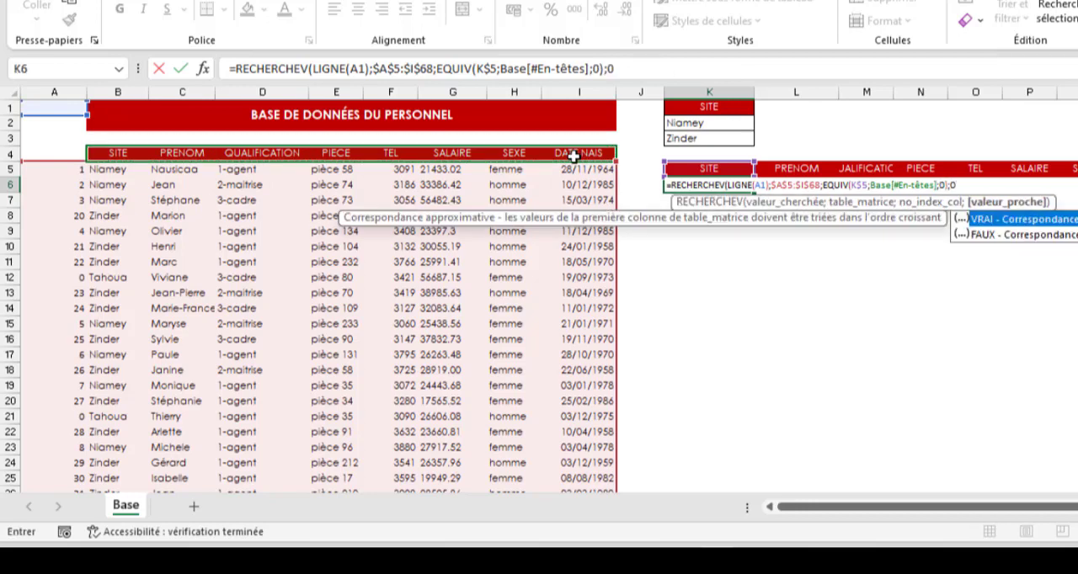
pyautogui.write('0)')
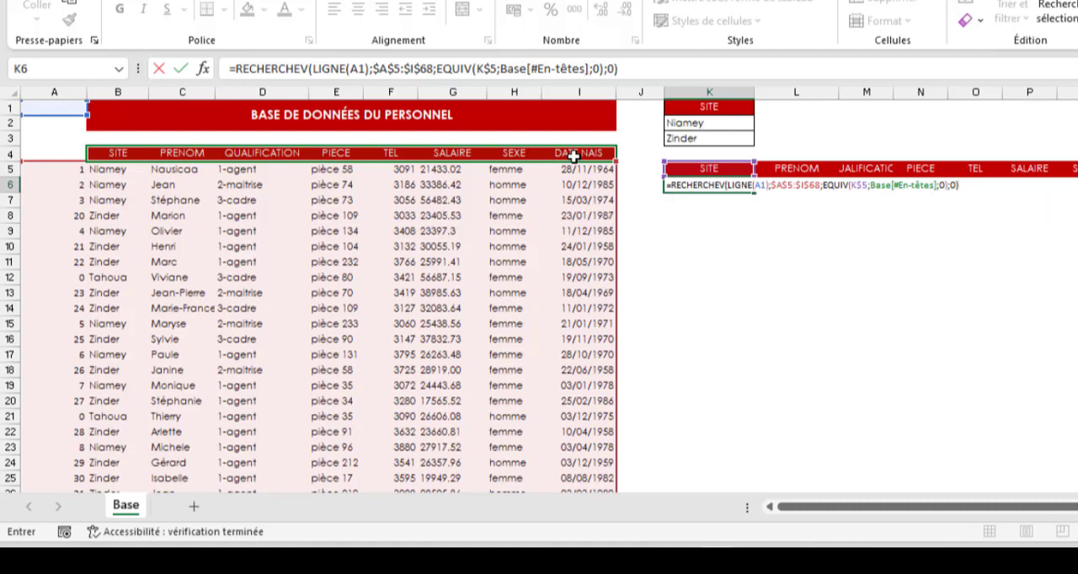
pyautogui.hotkey('ctrl', 'Return')
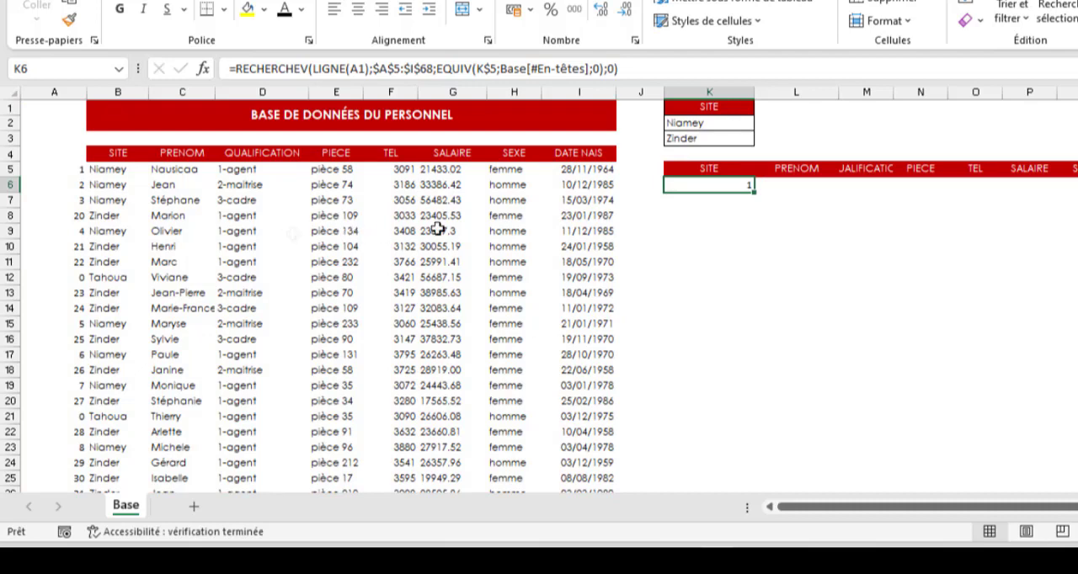
# - Add +1 after the EQUIV column index in the K6 formula to account for the counter column
pyautogui.click(599, 68)
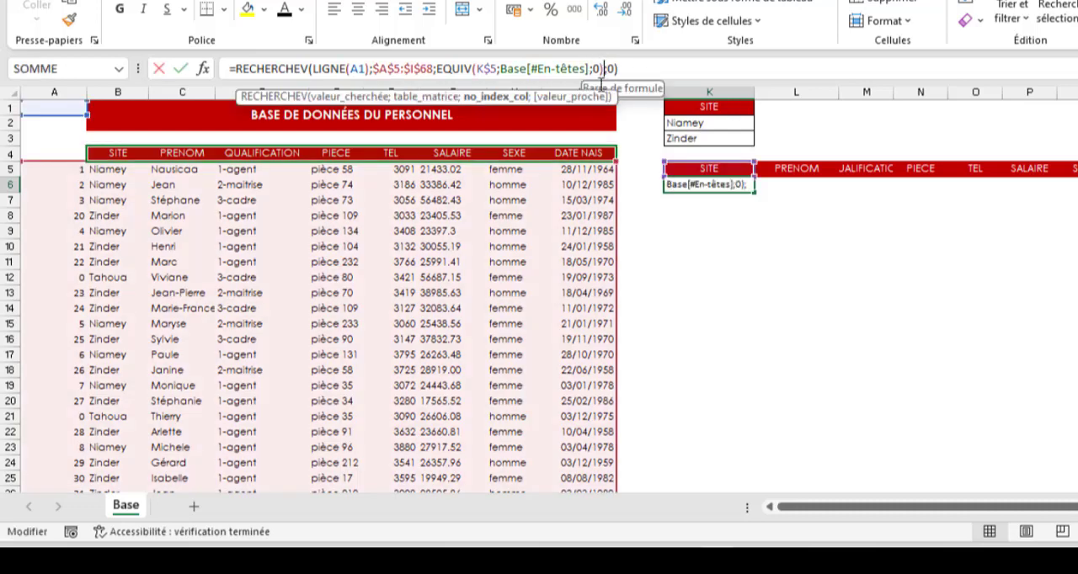
pyautogui.write('+1')
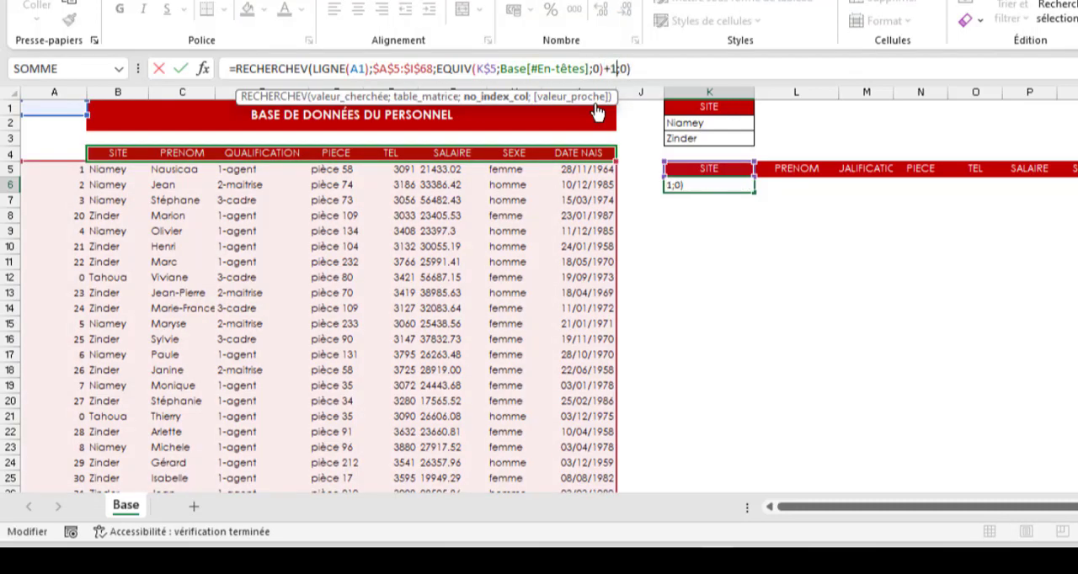
pyautogui.hotkey('ctrl', 'Return')
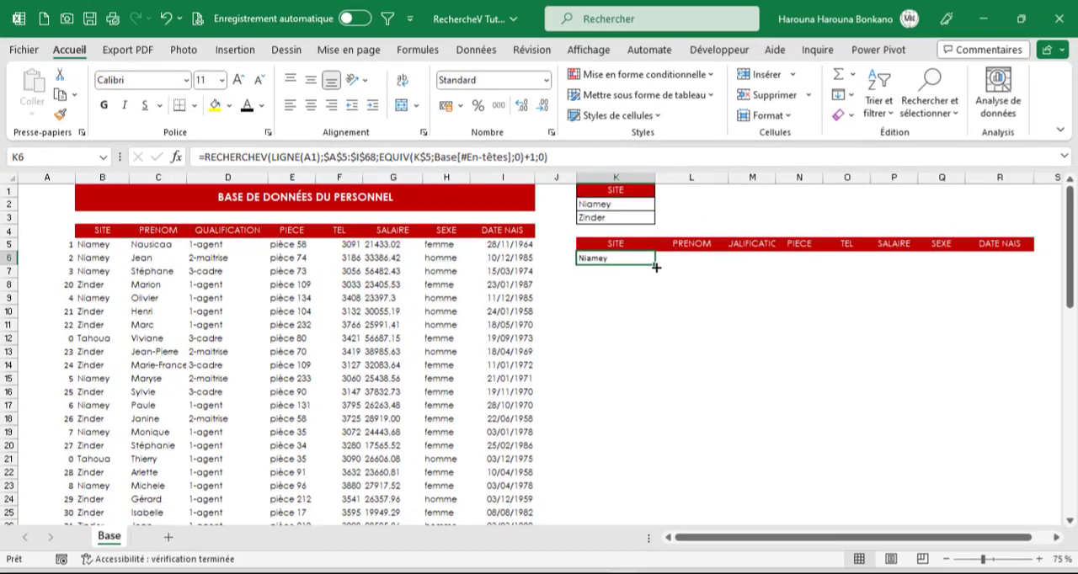
# - Fill the K6 formula across to column R and down to row 68, and review the extracted records
pyautogui.moveTo(753, 192); pyautogui.dragTo(1077, 203)
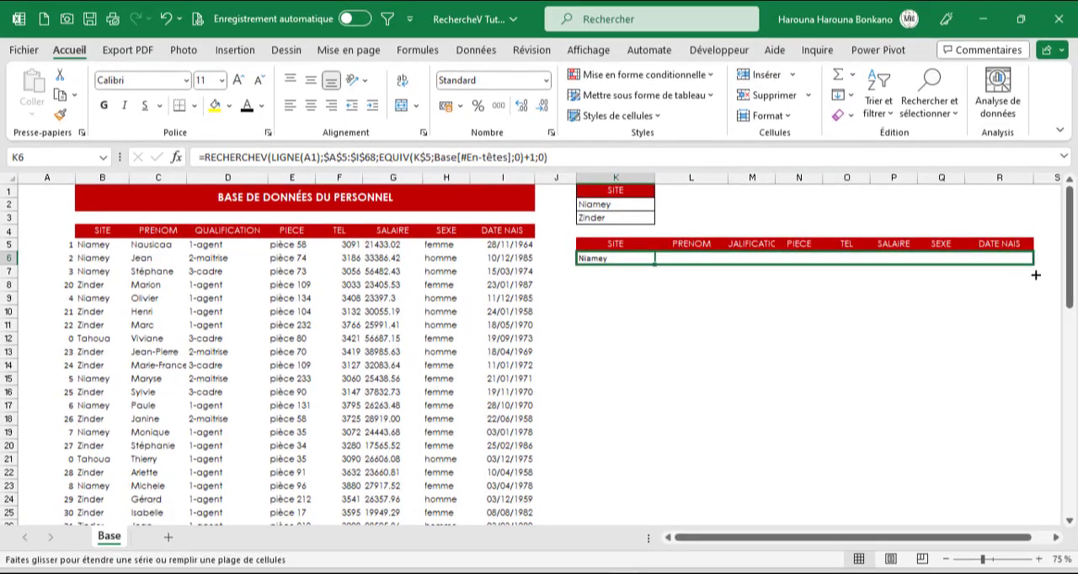
pyautogui.moveTo(1036, 275); pyautogui.dragTo(1035, 507)
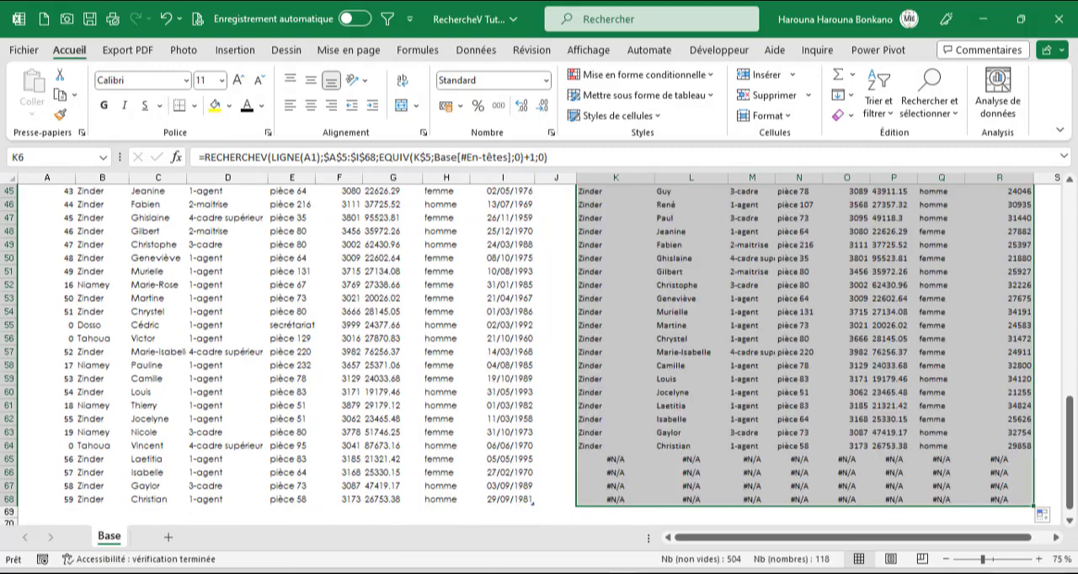
pyautogui.scroll(4, 620, 385)
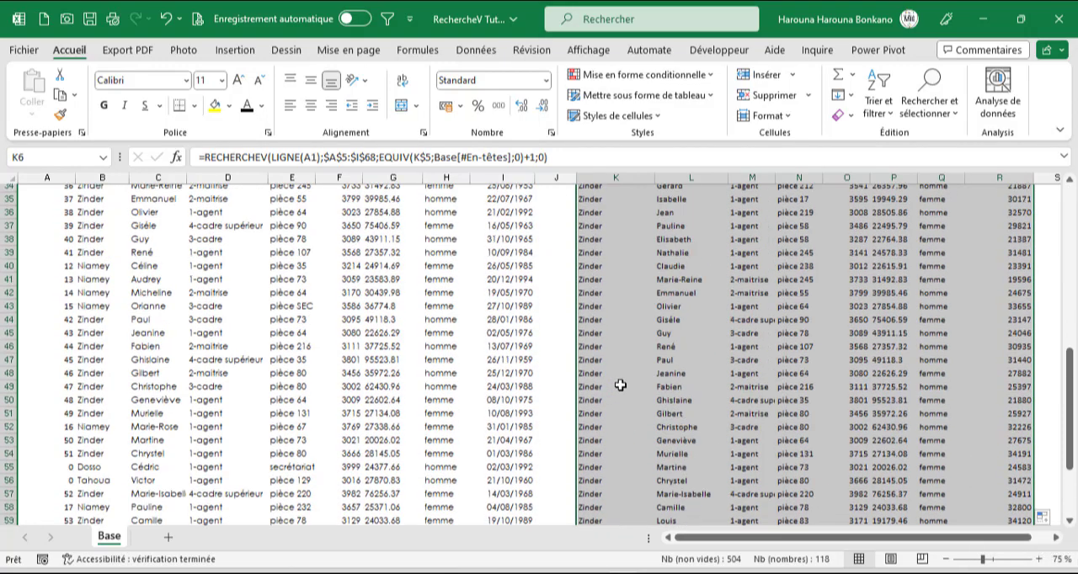
pyautogui.scroll(11, 619, 385)
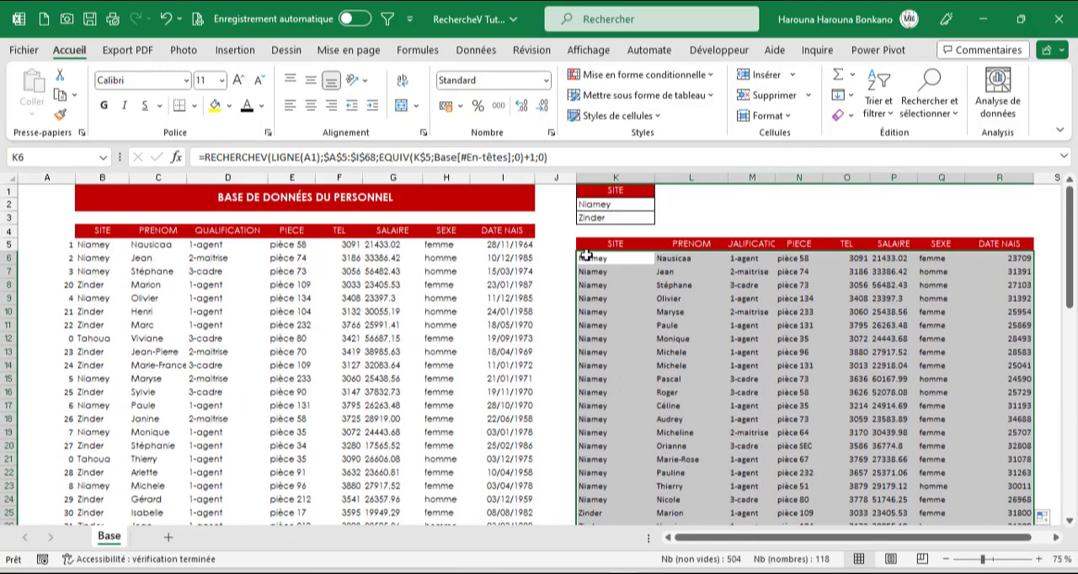
pyautogui.scroll(-16, 613, 356)
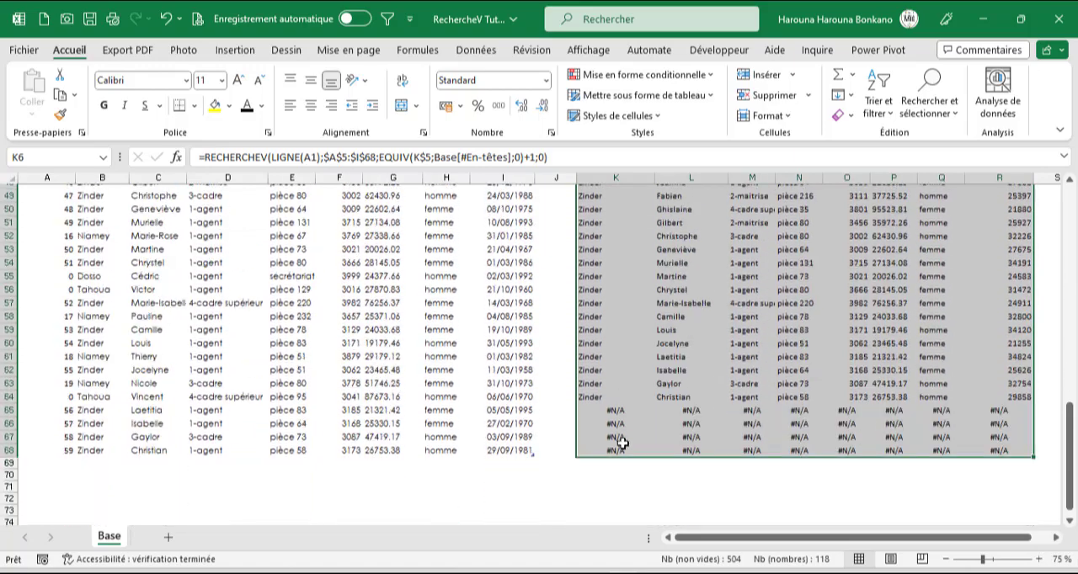
pyautogui.scroll(-2, 620, 443)
pyautogui.scroll(6, 304, 287)
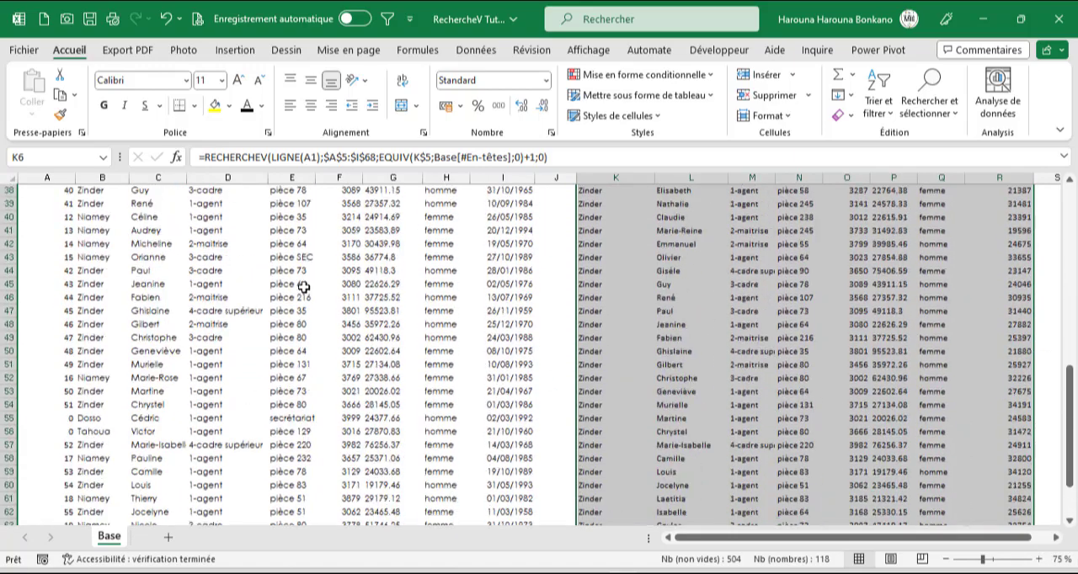
pyautogui.scroll(12, 304, 287)
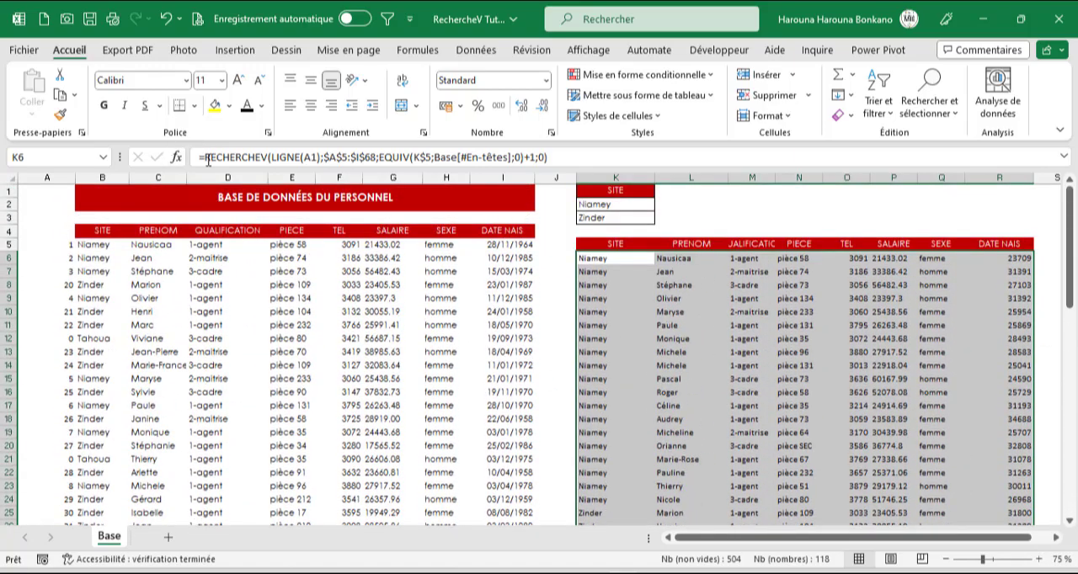
# - Insert the SIERREUR function in front of RECHERCHEV in the K6 formula, keeping the lookup as its first argument
pyautogui.click(208, 158)
pyautogui.write('SI')
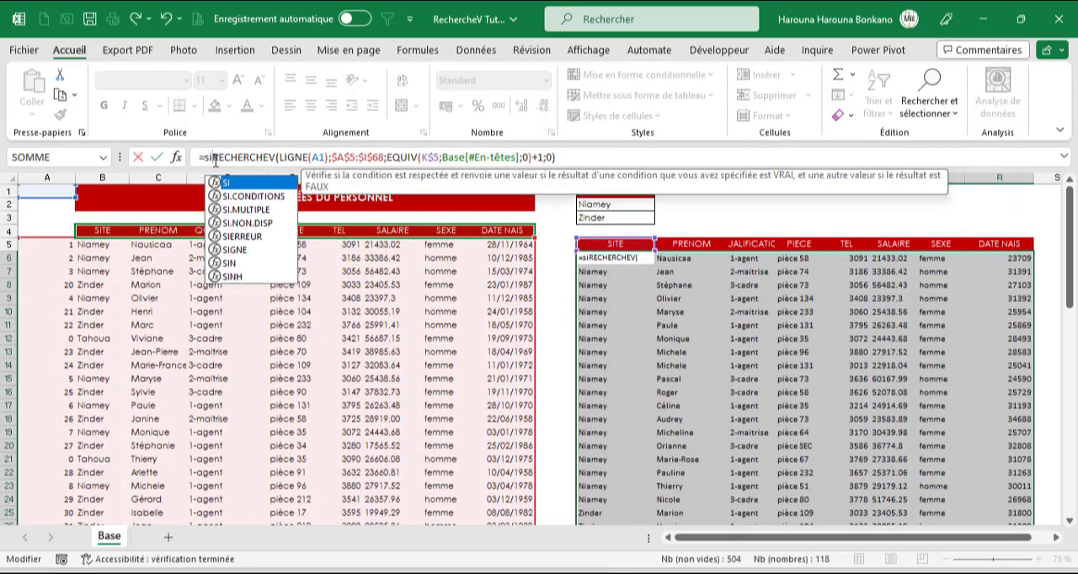
pyautogui.press('Down')
pyautogui.press('Down')
pyautogui.press('Down')
pyautogui.press('Down')
pyautogui.press('Tab')
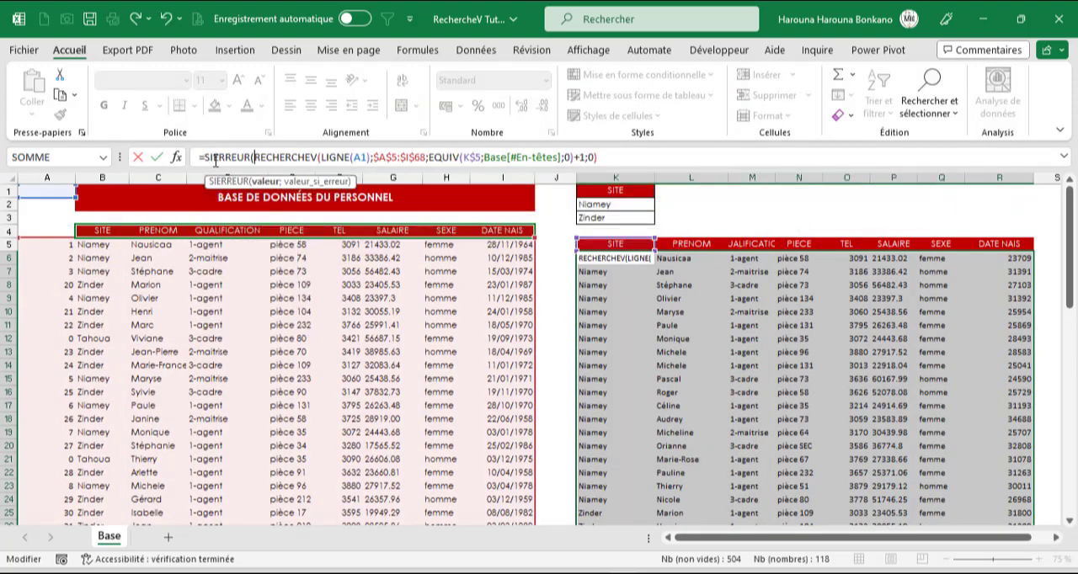
# - Complete SIERREUR with an empty string "" as the error value and apply the formula to the whole selected extraction range
pyautogui.click(617, 160)
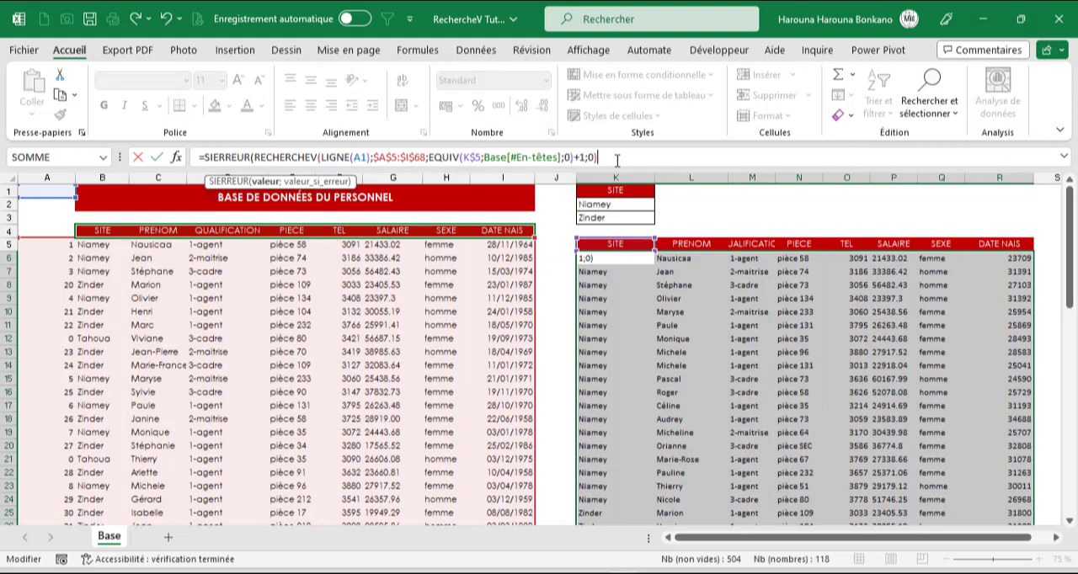
pyautogui.write(';')
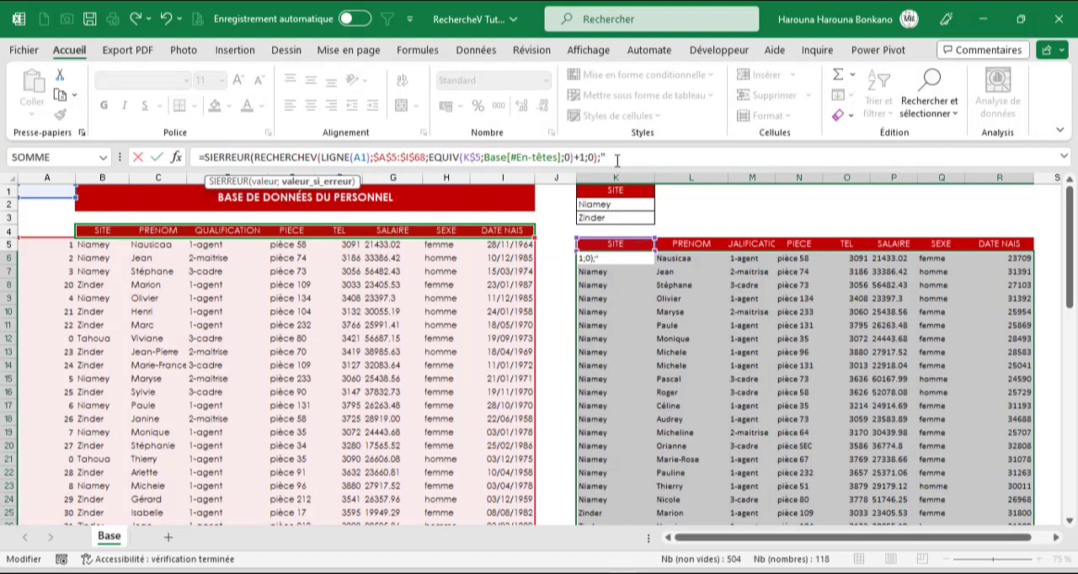
pyautogui.write('"")')
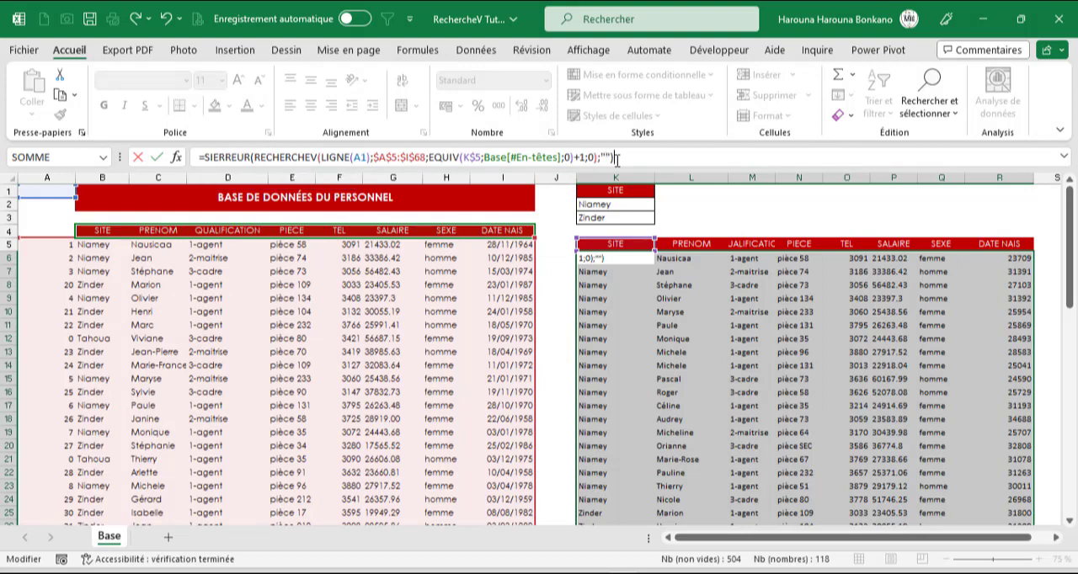
pyautogui.press('Return')
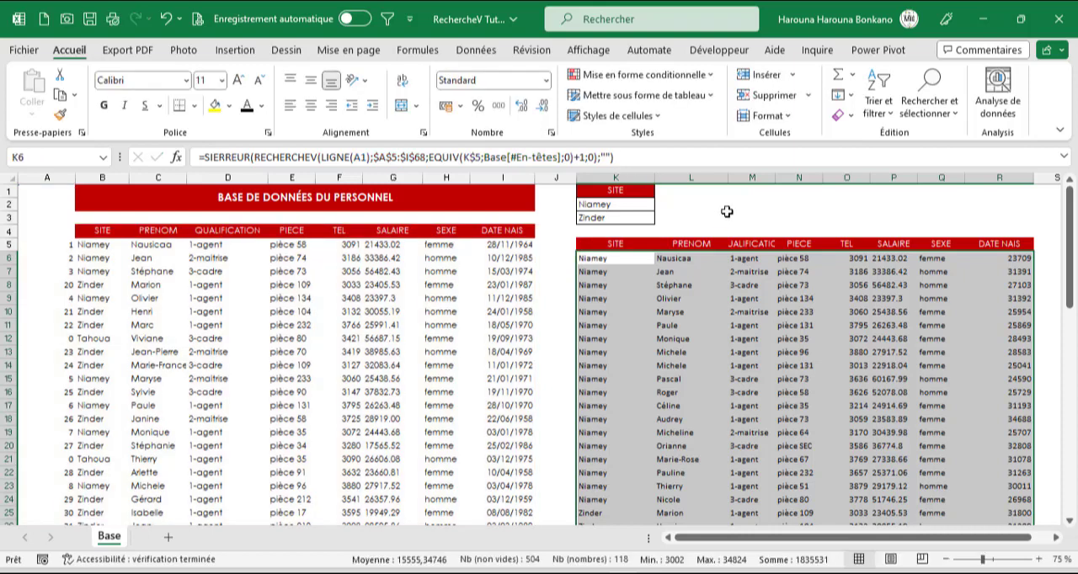
# - Clear both site criteria in K2:K3
pyautogui.click(591, 204)
pyautogui.moveTo(591, 205); pyautogui.dragTo(597, 214)
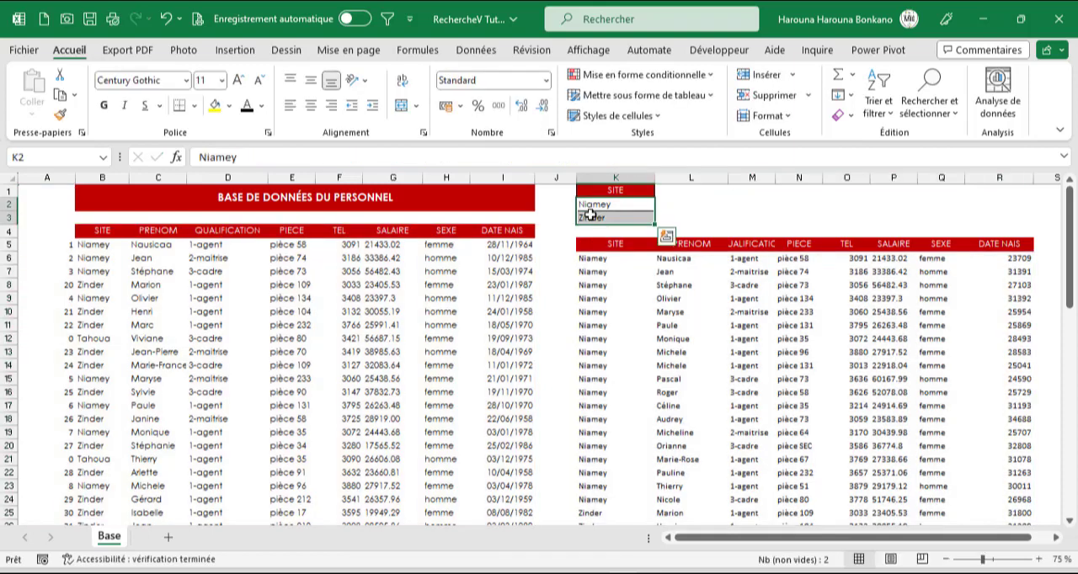
pyautogui.press('Delete')
# - Enter Dosso in K2 and Tahoua in K3 as the two site criteria
pyautogui.click(597, 208)
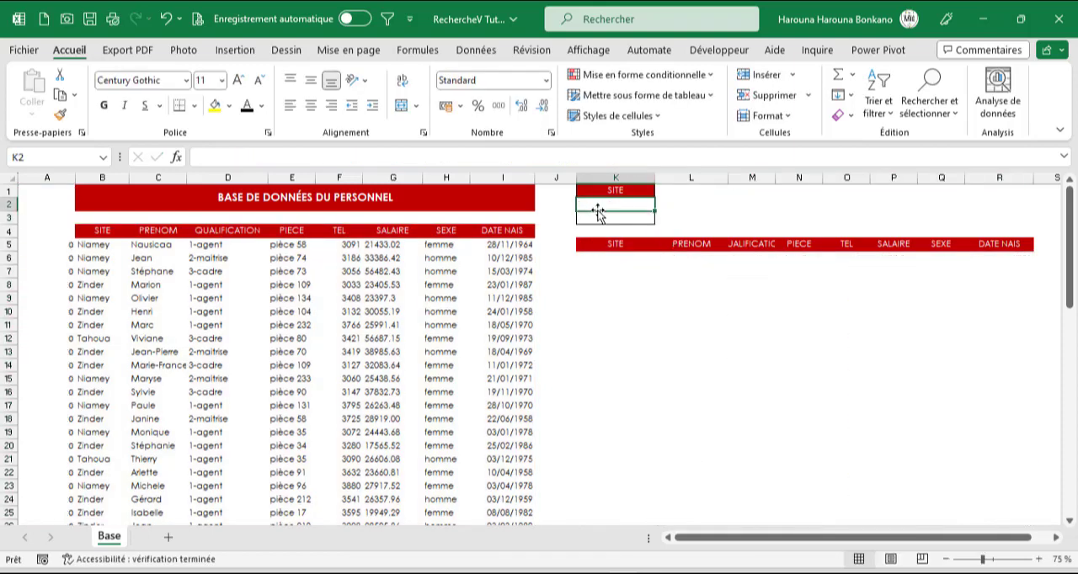
pyautogui.write('Dosso')
pyautogui.press('Return')
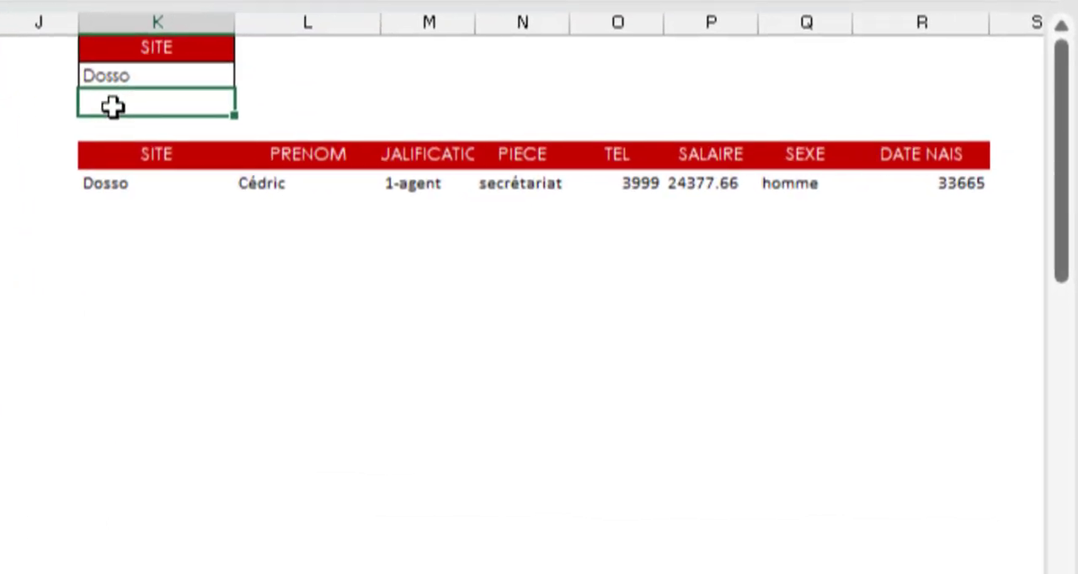
pyautogui.write('Tahoua')
pyautogui.press('Return')
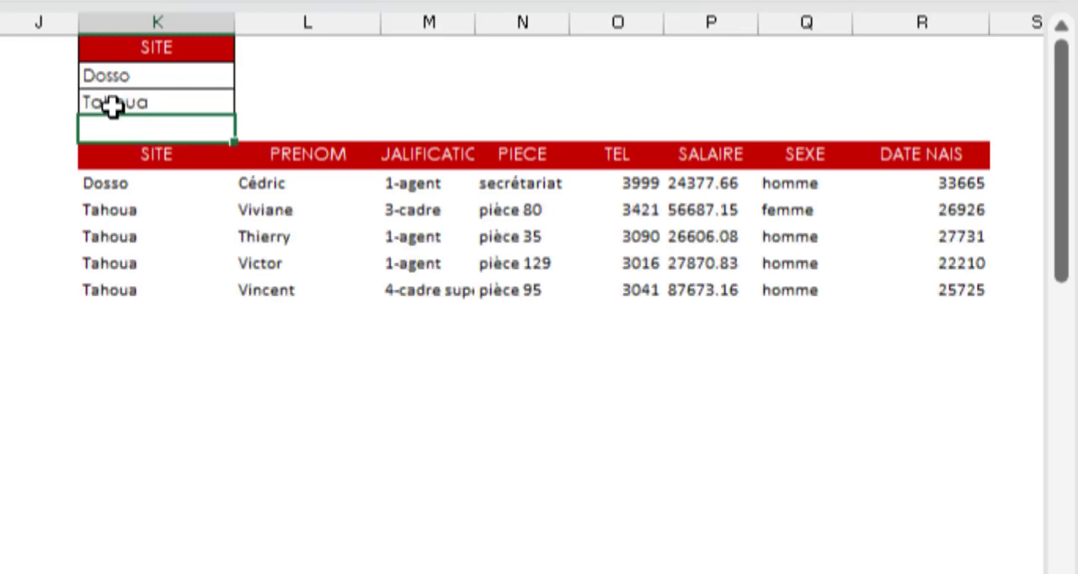